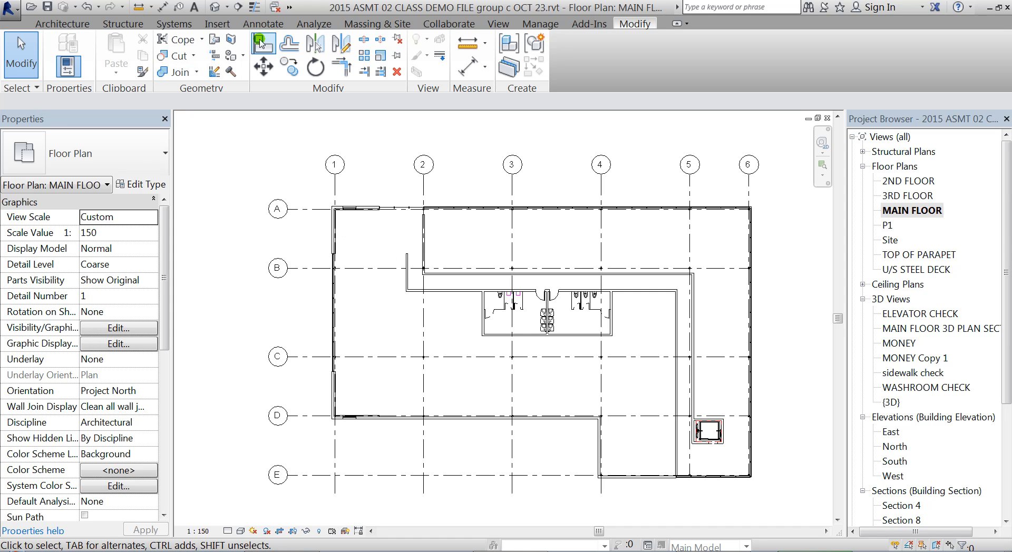
- Place one continuous aligned dimension string across vertical grids 1 to 6, between the grid bubbles and the building's upper wall
click(279, 26)
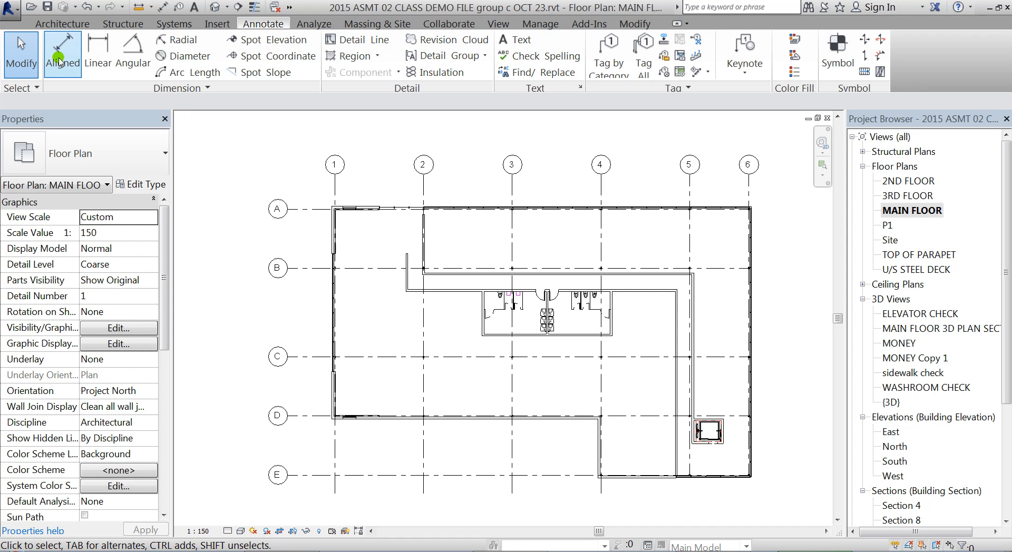
click(58, 62)
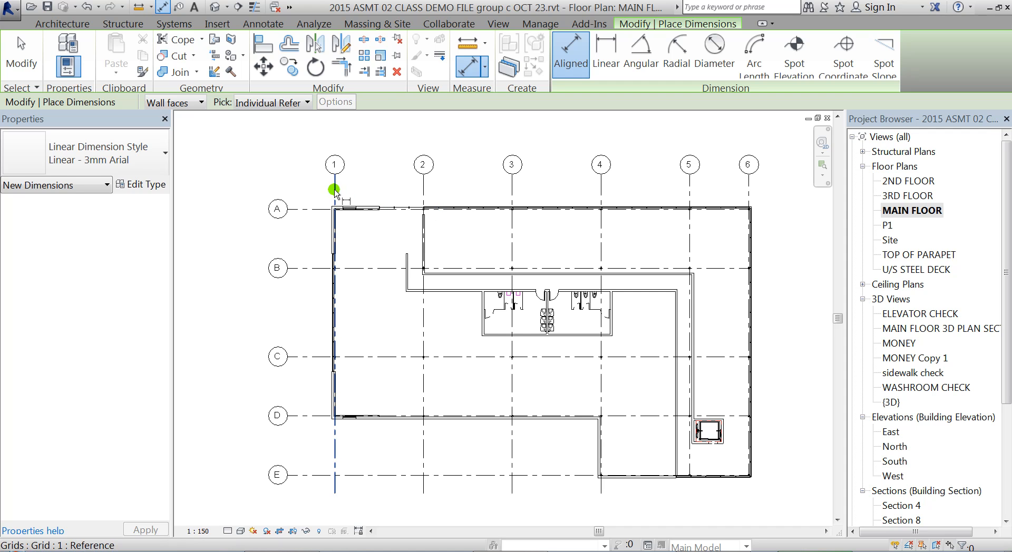
click(334, 189)
click(425, 191)
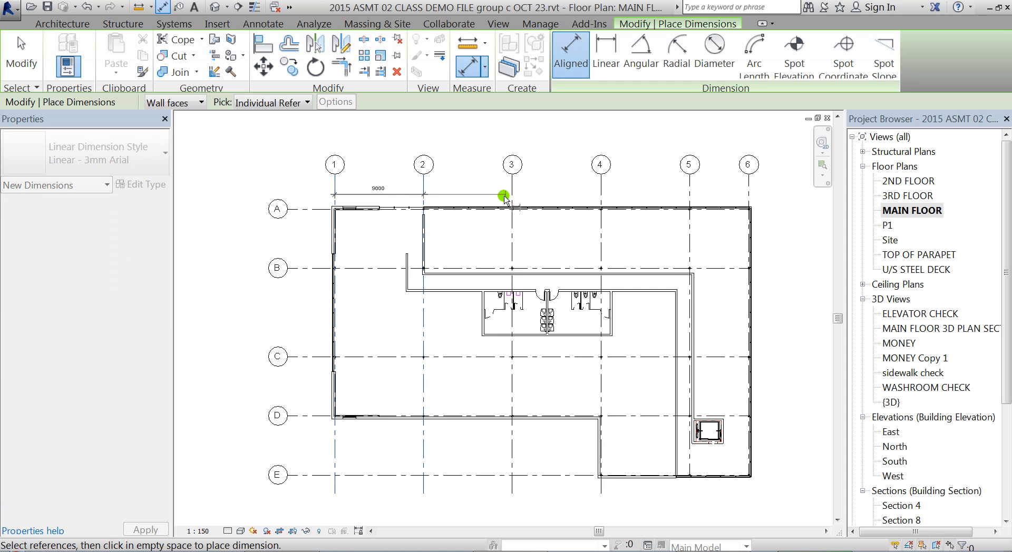
click(511, 195)
click(600, 195)
click(690, 195)
click(749, 192)
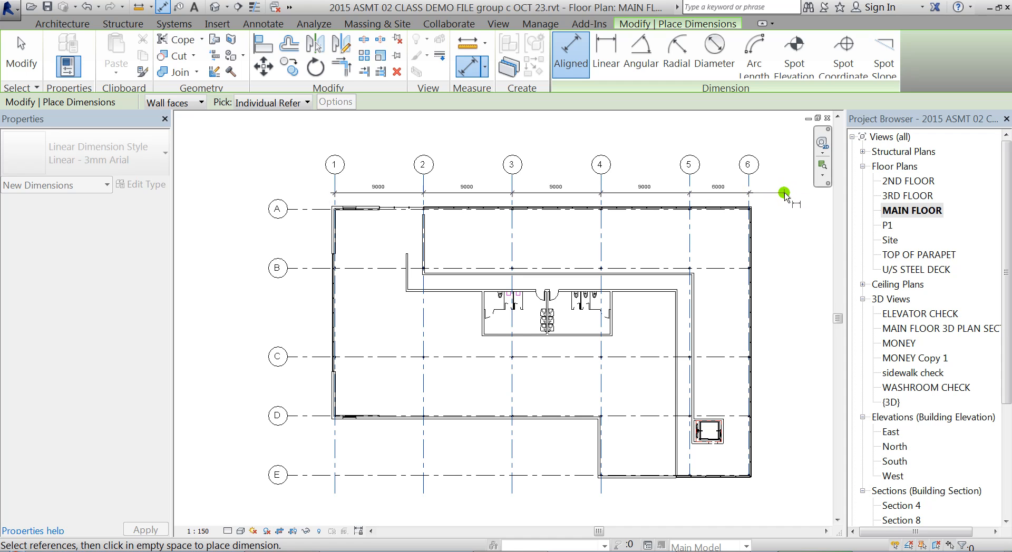
click(785, 189)
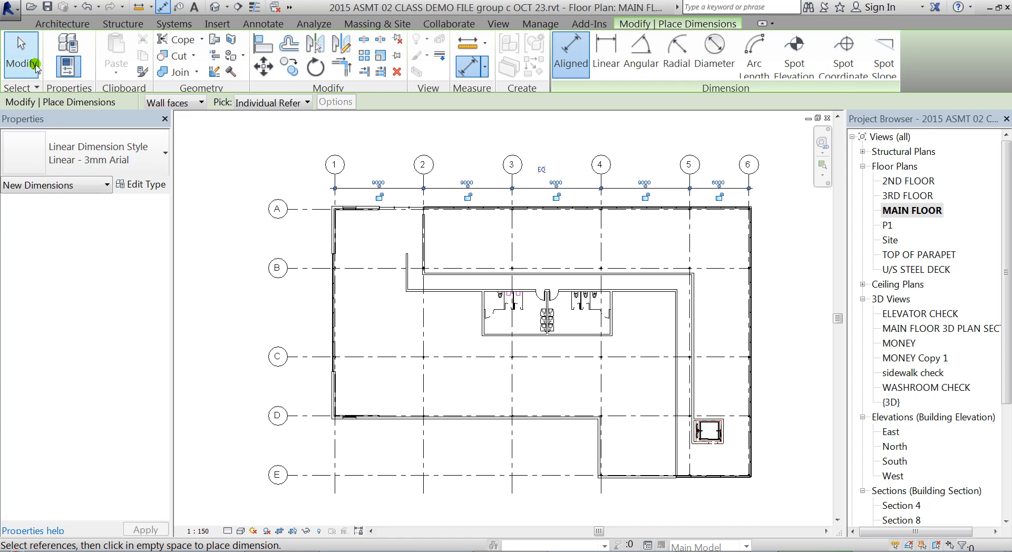
click(35, 64)
- Open the project's arrowhead type properties and choose the Diagonal 3 mm type
scroll(453, 213, up, 1)
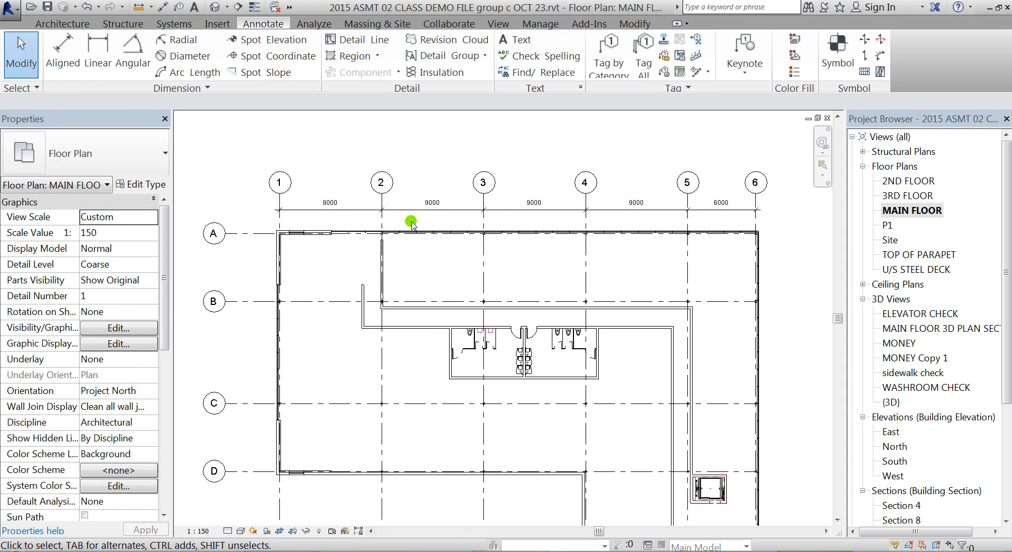
scroll(305, 214, up, 3)
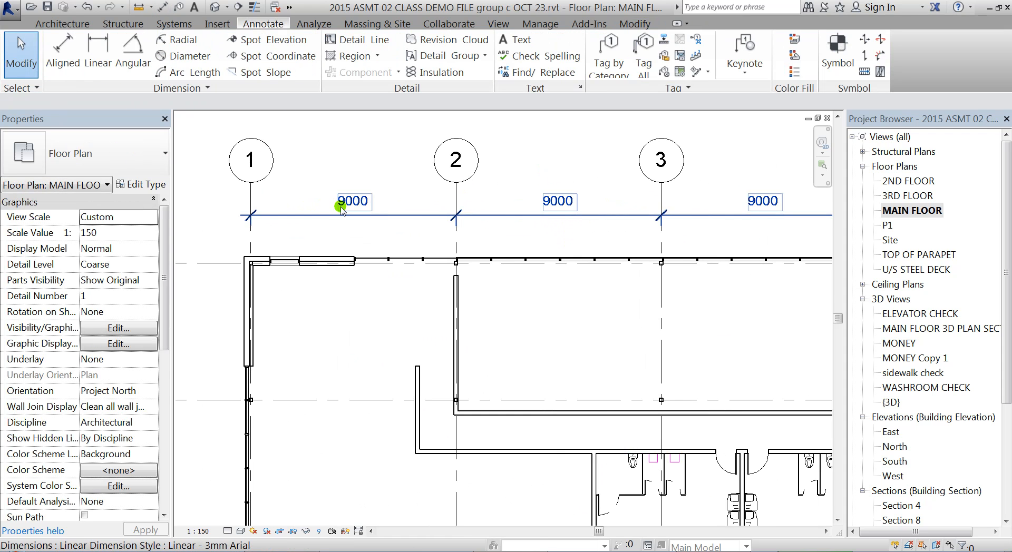
scroll(345, 217, down, 2)
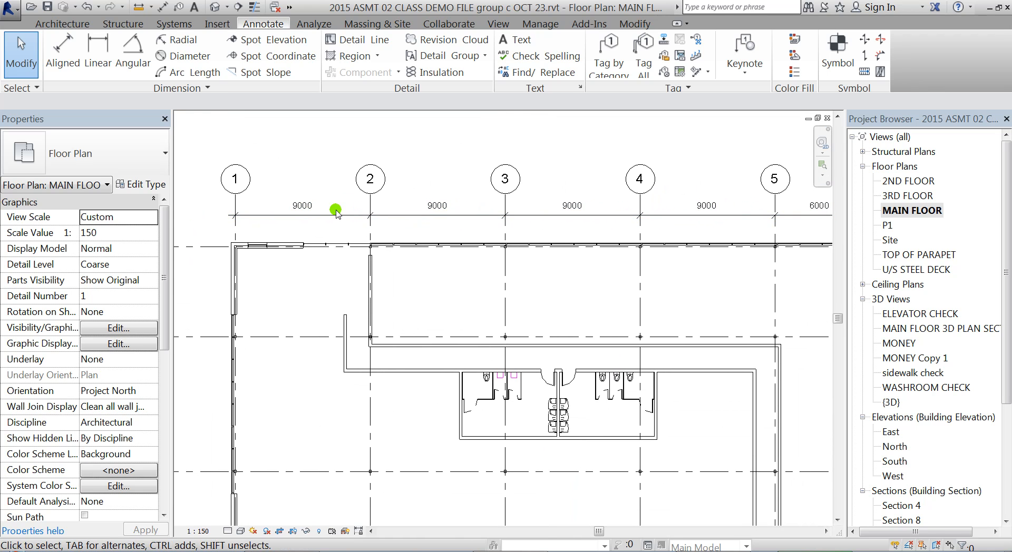
scroll(195, 193, up, 3)
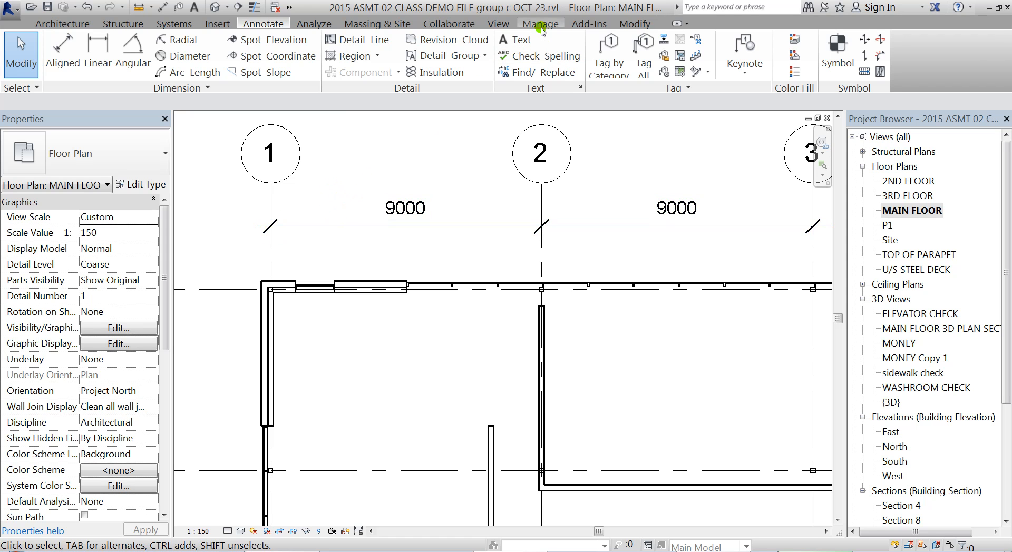
click(540, 24)
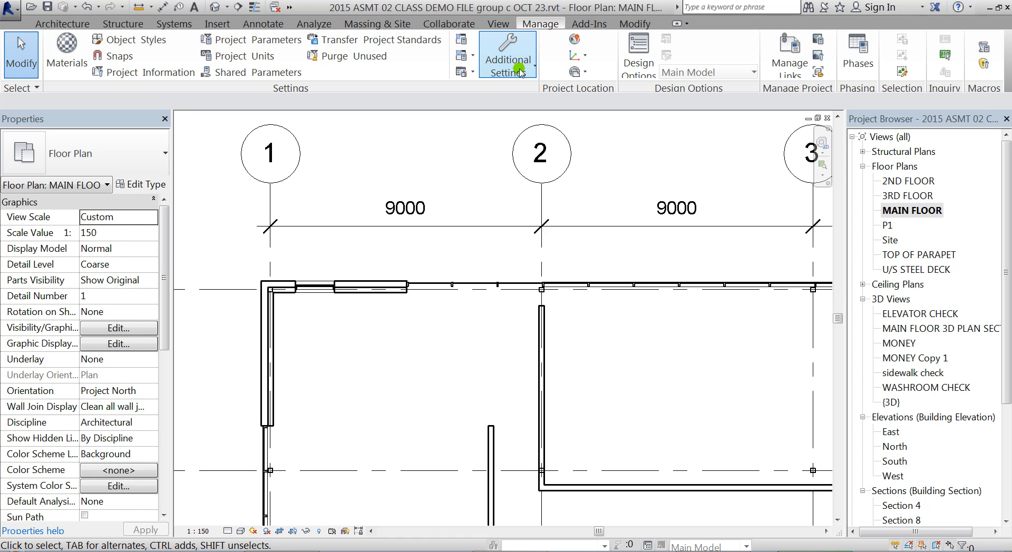
click(508, 69)
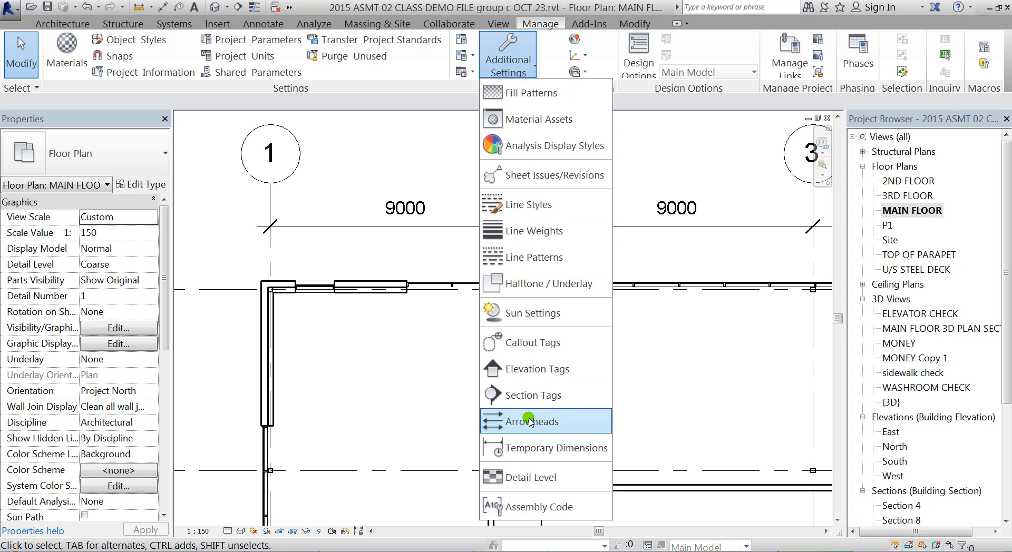
click(527, 421)
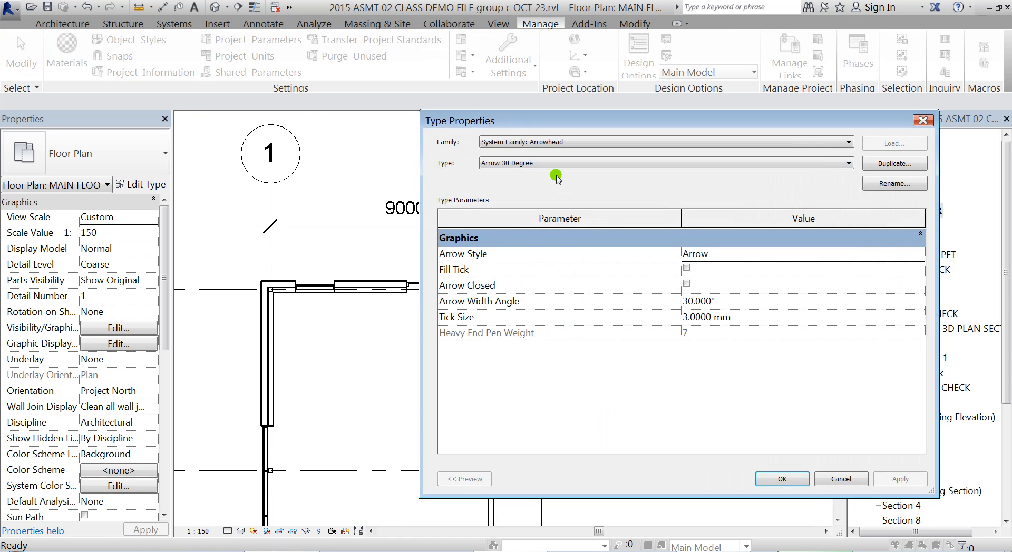
drag(508, 124, 411, 89)
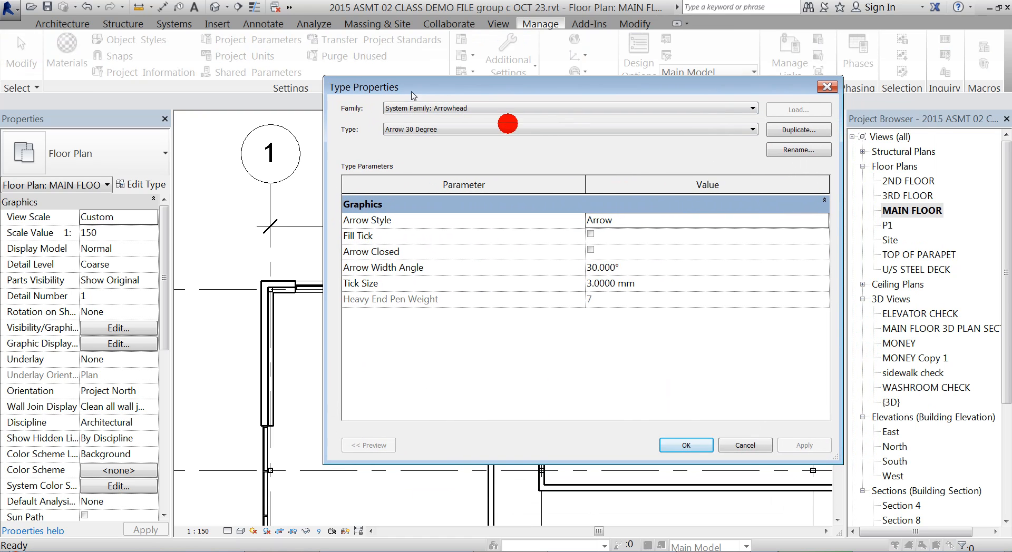
click(394, 132)
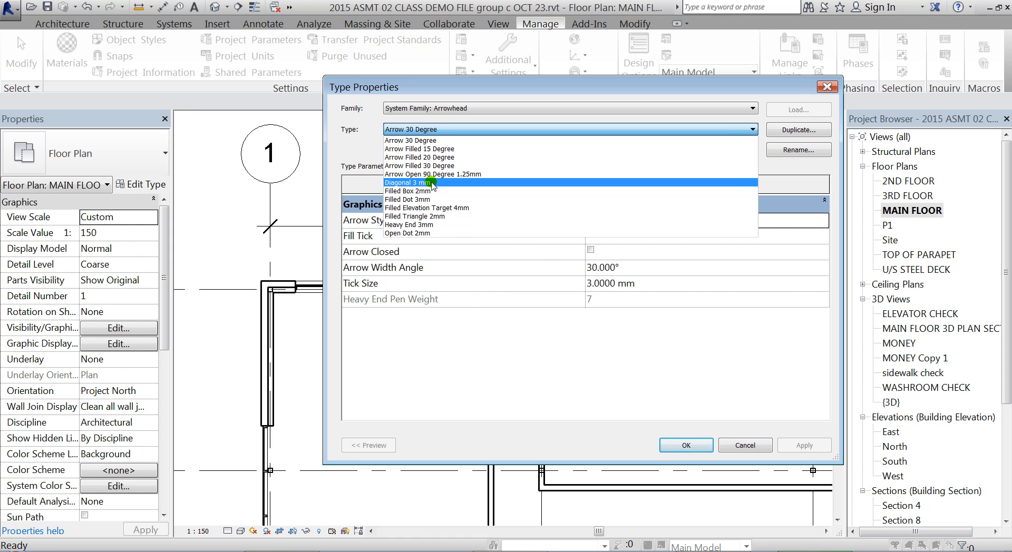
click(431, 183)
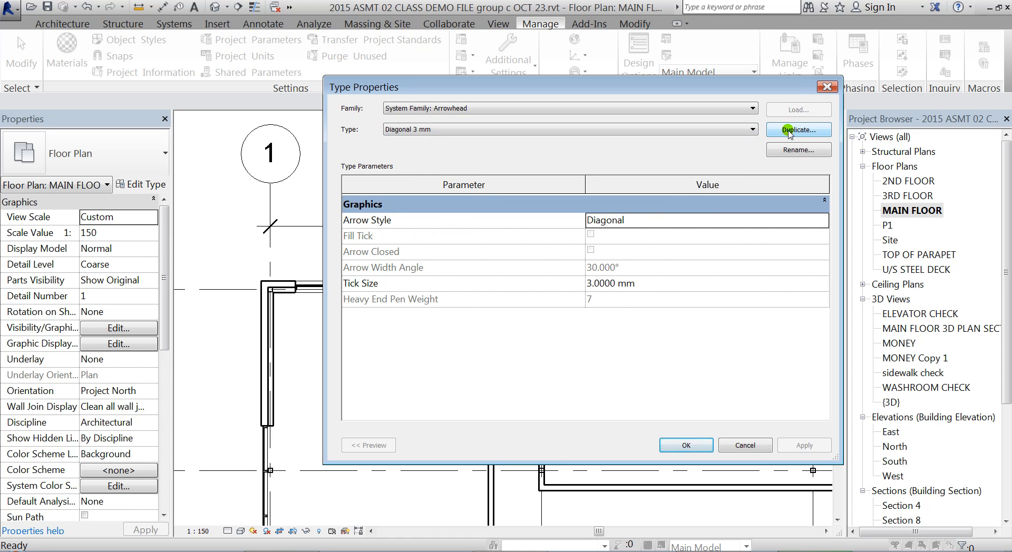
- Duplicate the arrowhead type as Diagonal 1.5 mm and set its tick size to 1.5 mm
click(789, 131)
drag(559, 263, 589, 265)
text(1.)
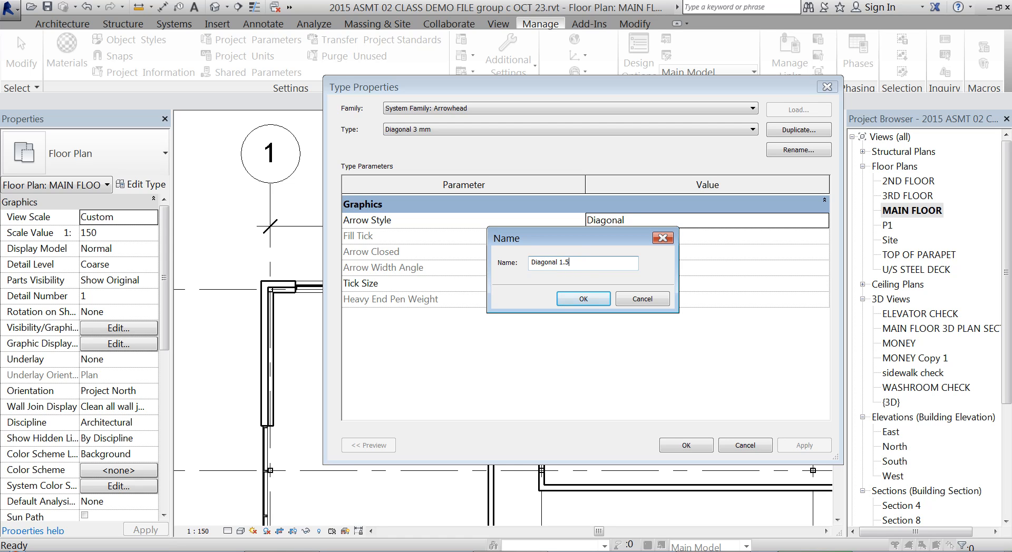
text(5 mm)
key(Return)
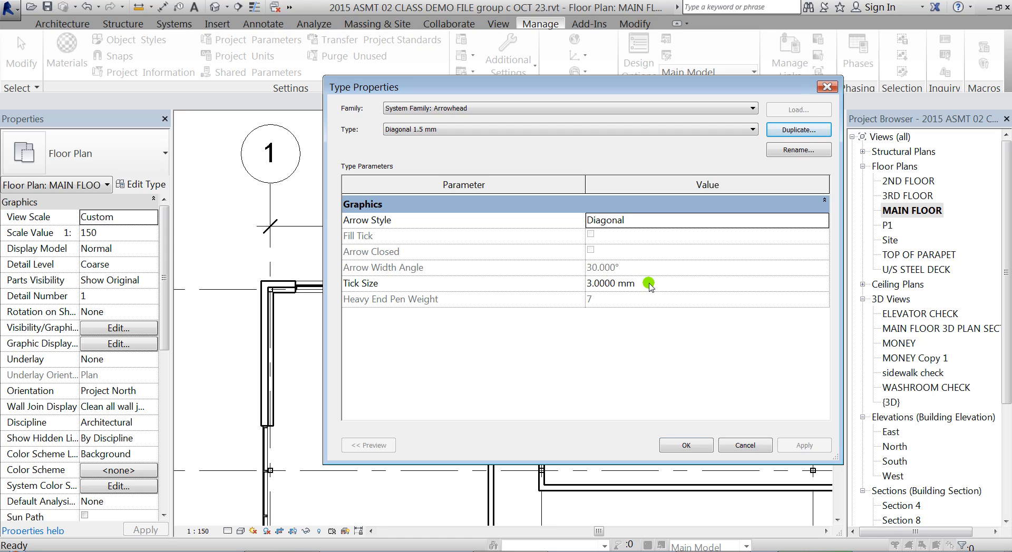
click(649, 283)
text(1.5)
key(Return)
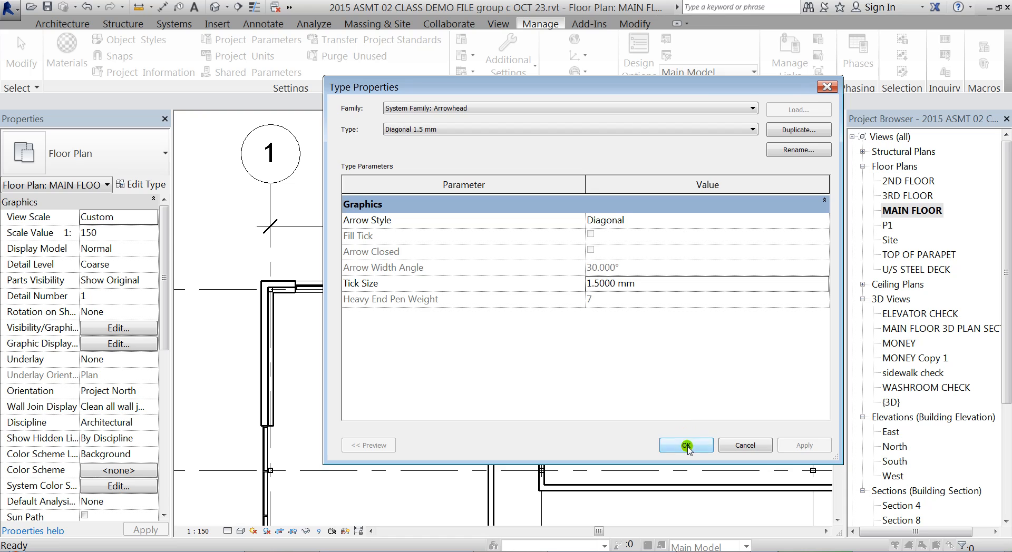
click(685, 445)
- Set the tick mark of the grid dimension string's Linear - 3mm Arial style to Diagonal 1.5 mm
scroll(281, 210, up, 2)
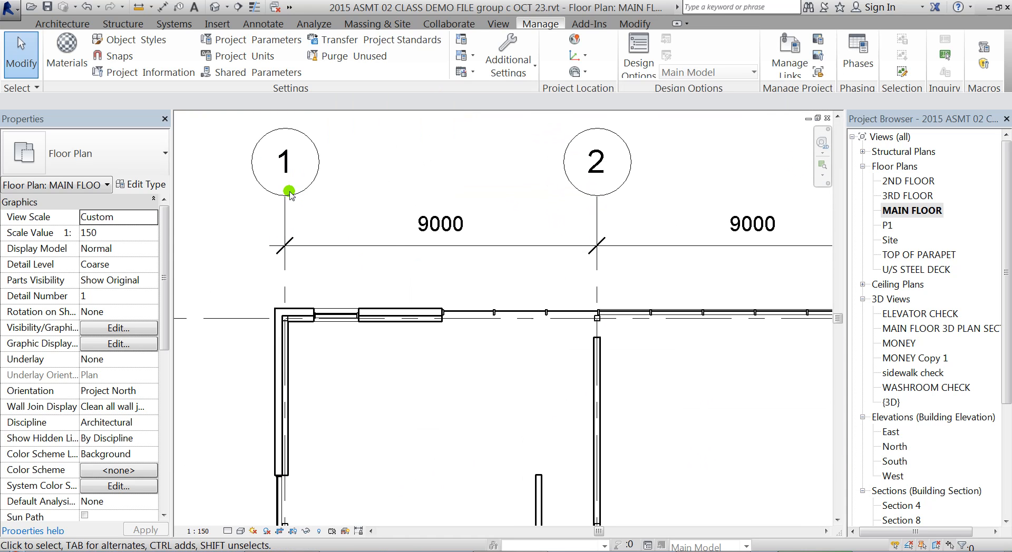
click(376, 249)
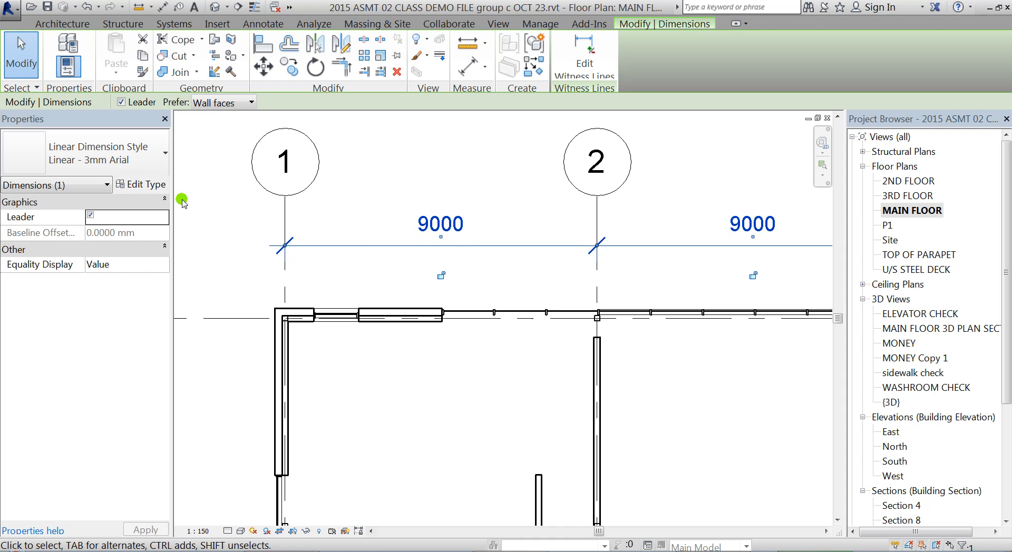
click(146, 187)
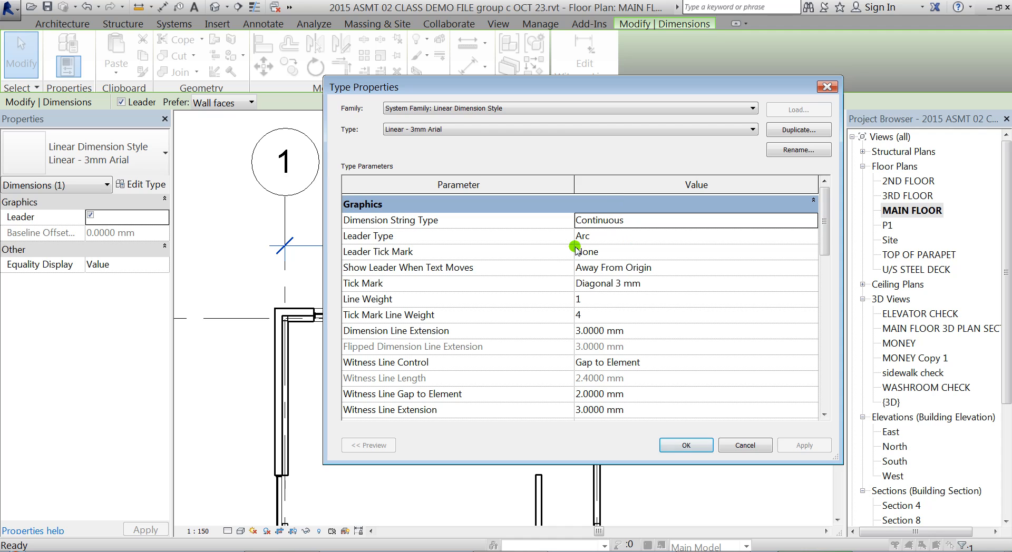
click(656, 284)
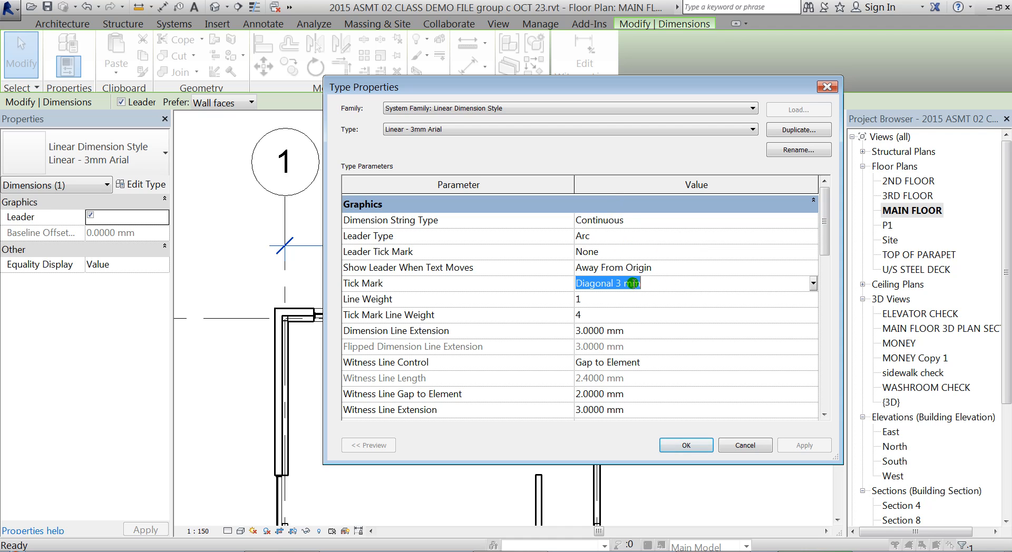
click(813, 284)
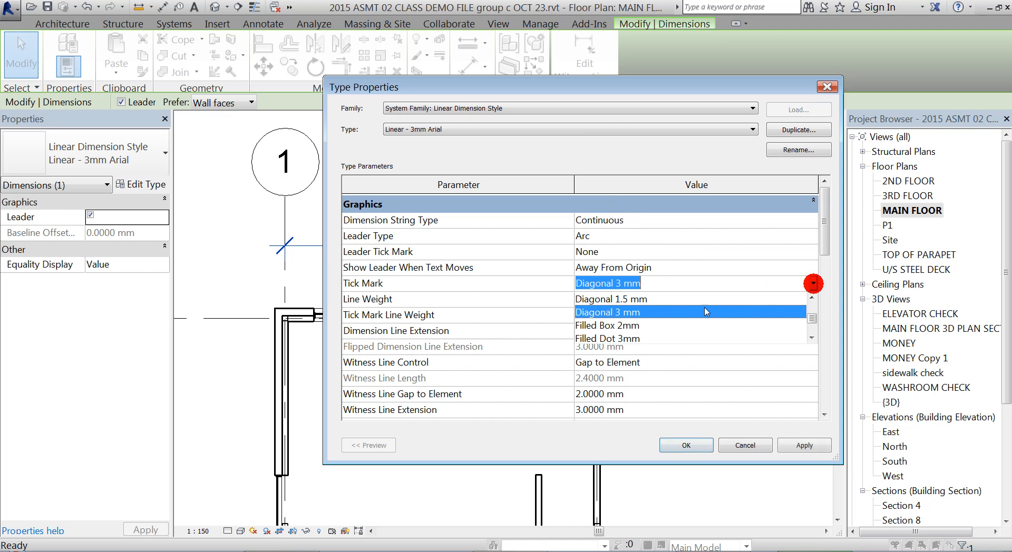
click(630, 300)
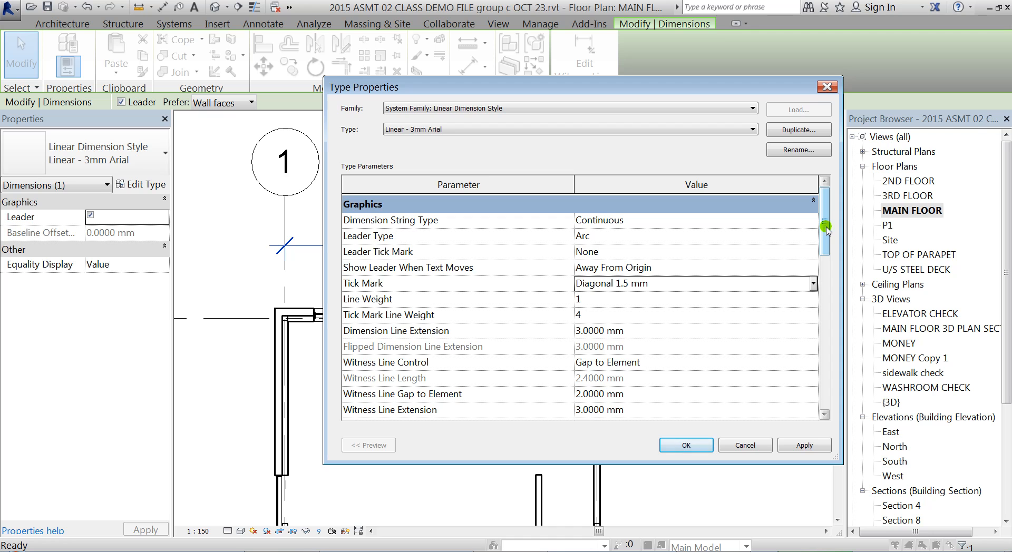
click(687, 445)
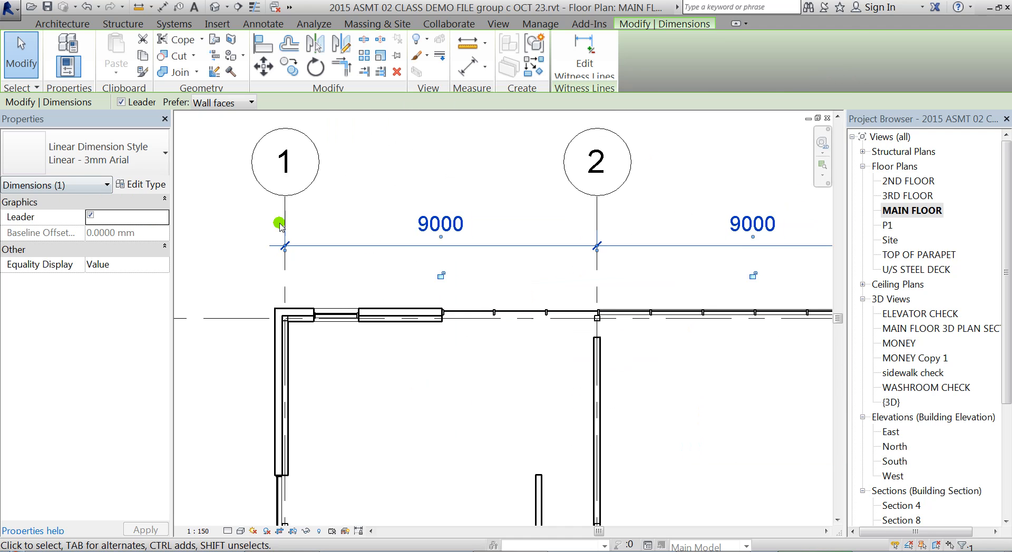
- Duplicate the grid dimension string's style under the name Linear - 1.5mm
click(143, 185)
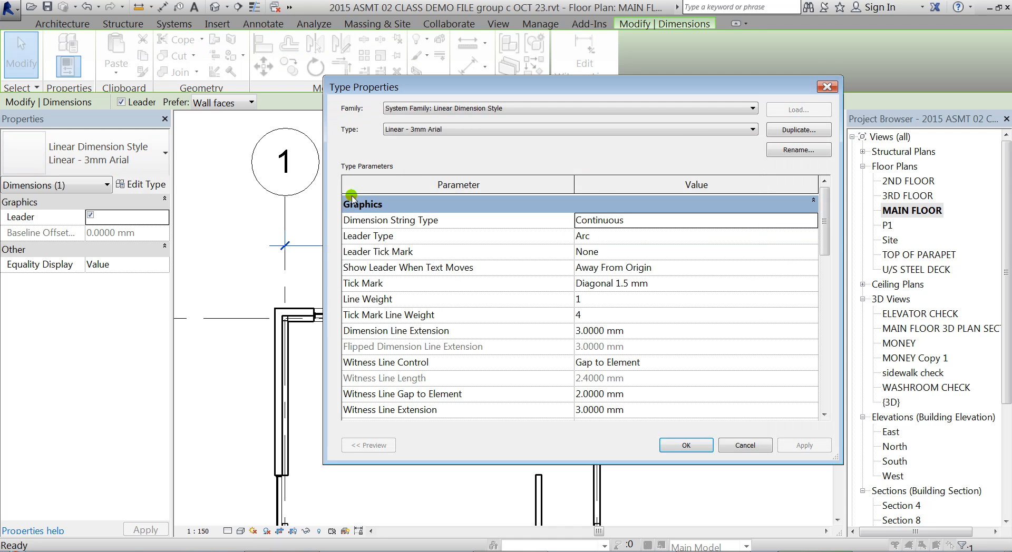
click(790, 130)
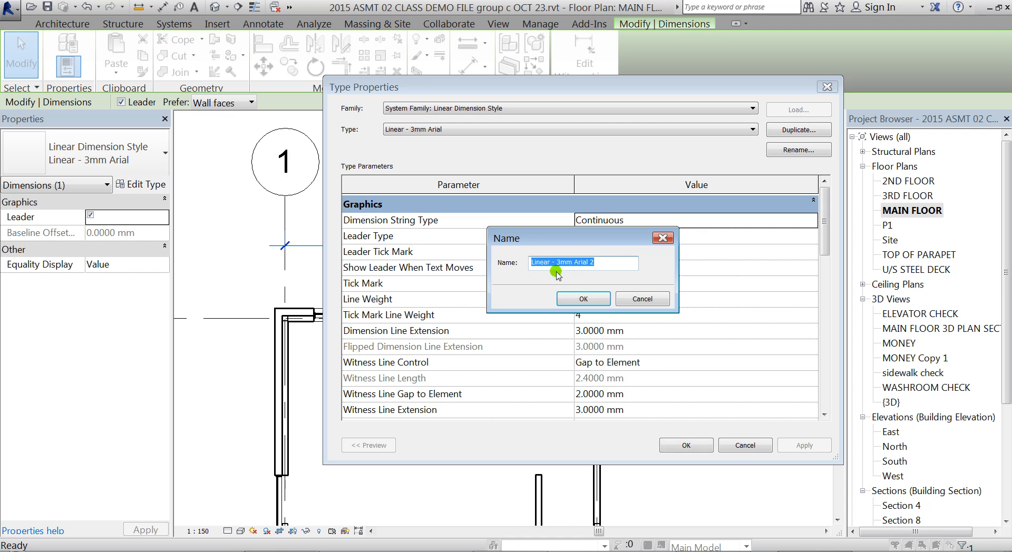
drag(556, 265, 560, 265)
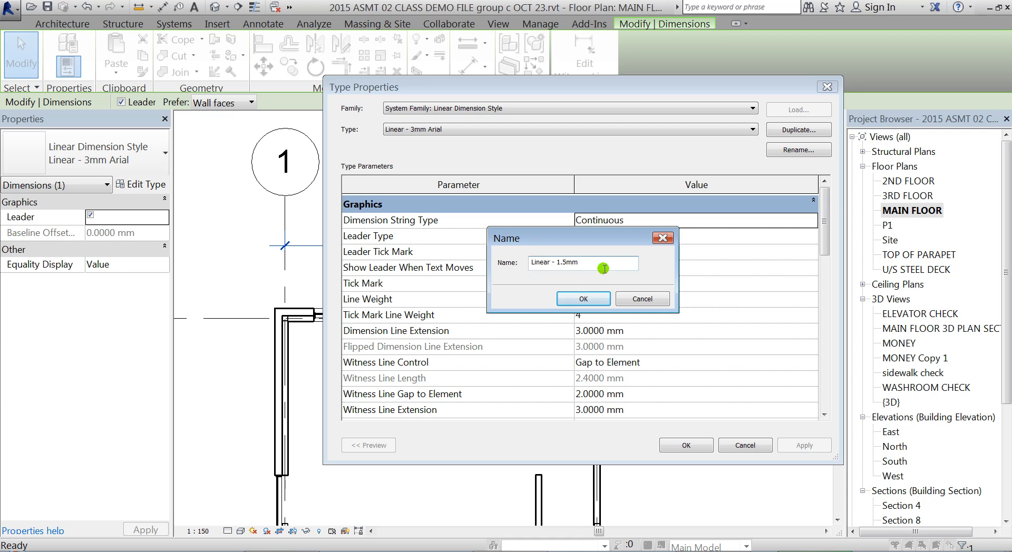
click(584, 299)
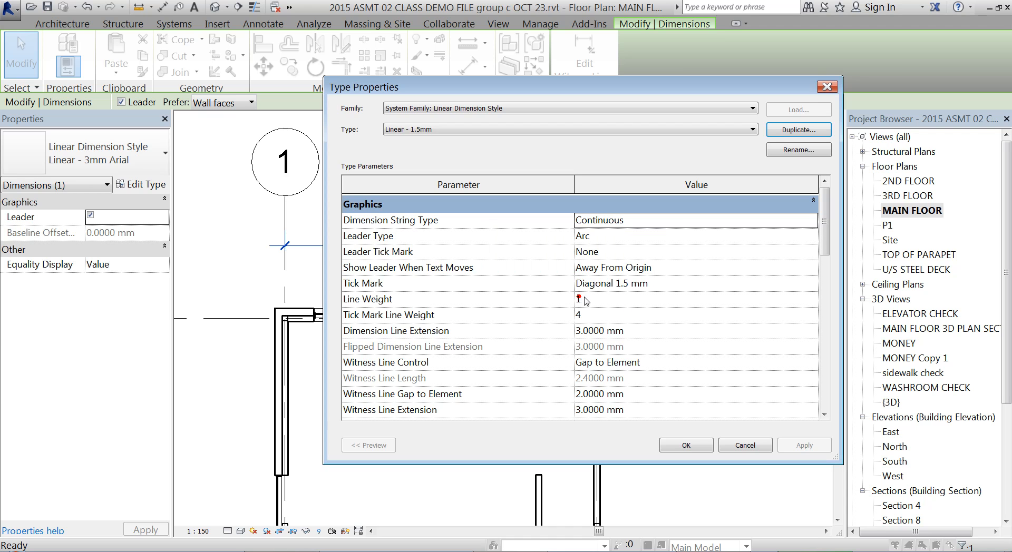
- Set the Linear - 1.5mm style's text size to 1.5 mm and its text background to Transparent
drag(824, 232, 825, 342)
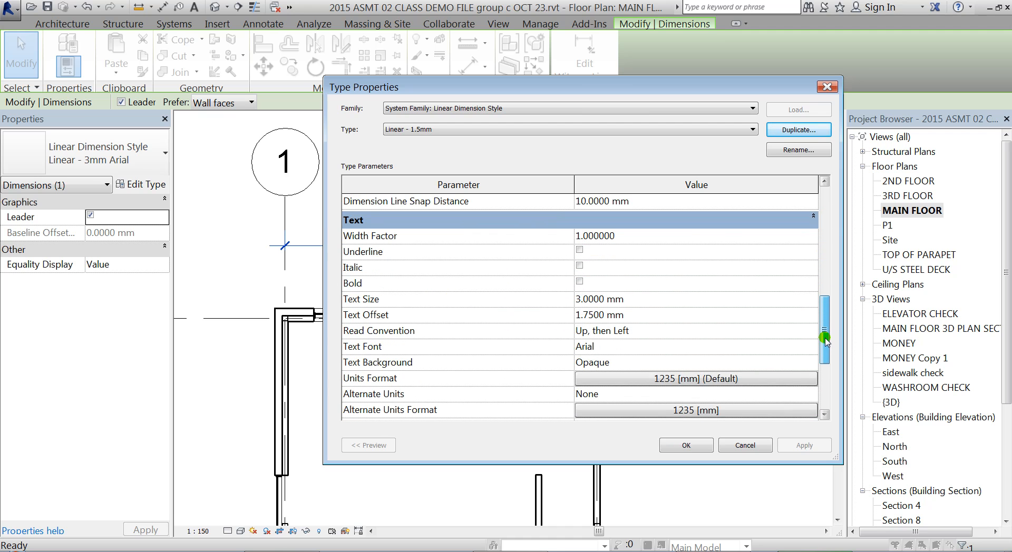
click(643, 299)
double_click(643, 298)
text(1.5)
key(Return)
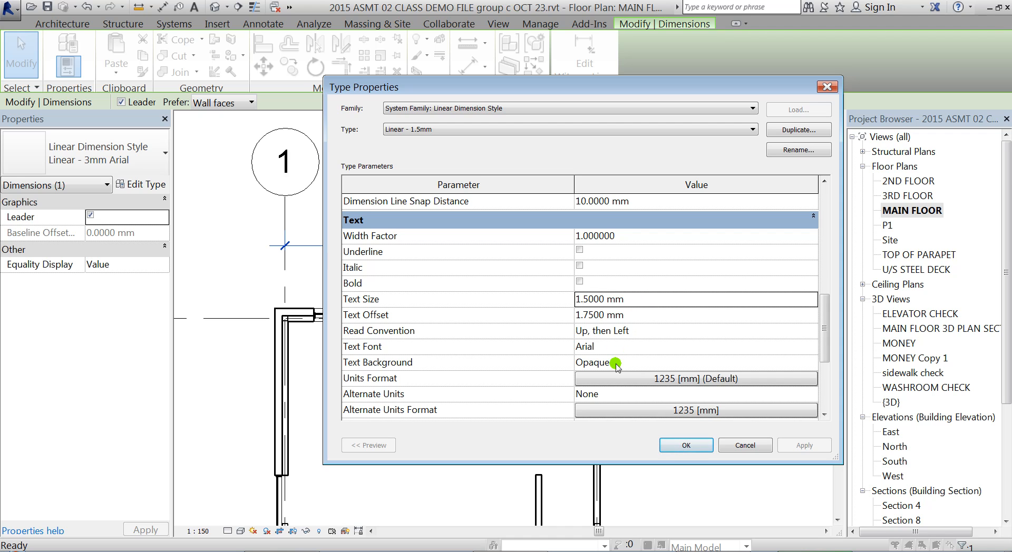
click(786, 363)
click(814, 362)
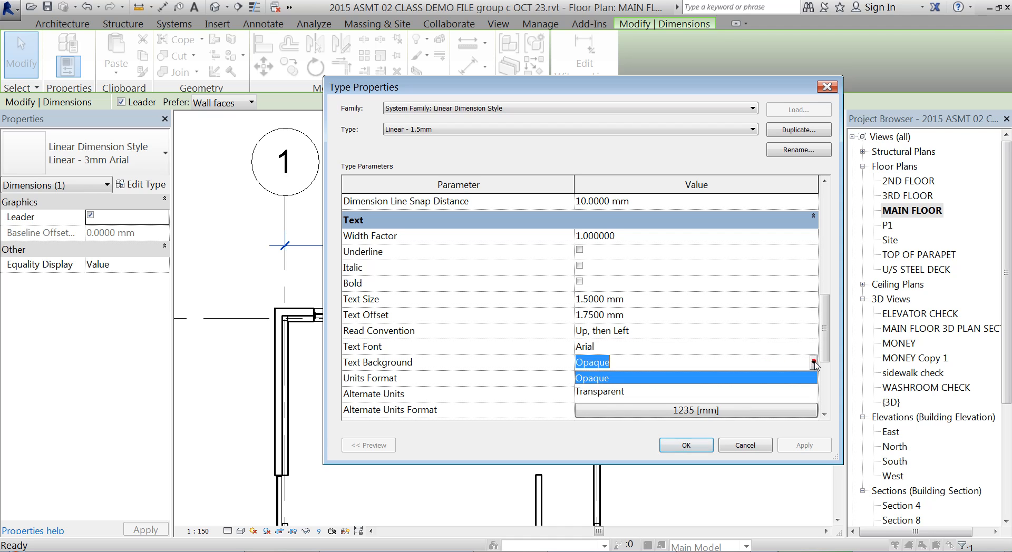
click(598, 392)
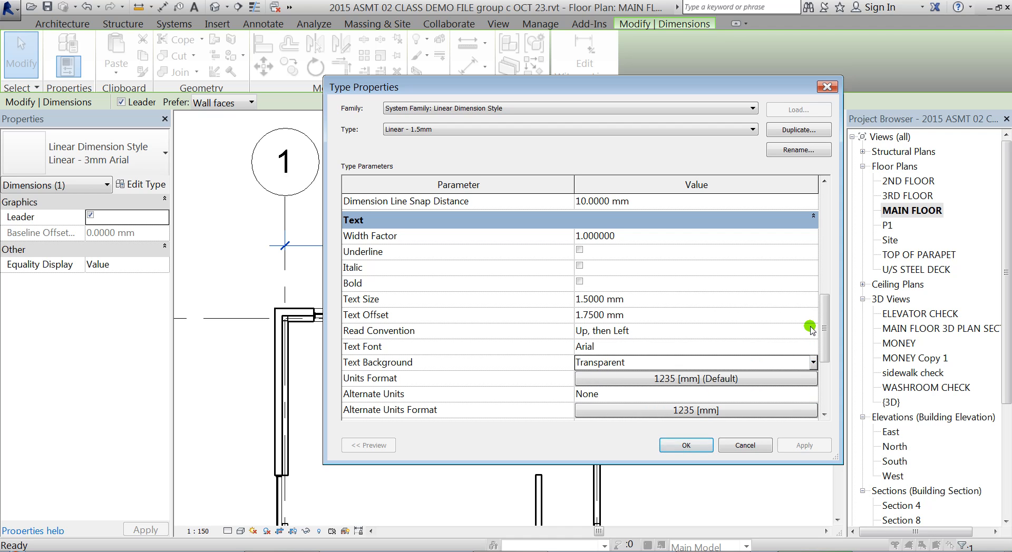
- Set the Linear - 1.5mm dimension style's text font to Swis721 LtCn BT and apply the style to the grid dimension string
click(614, 346)
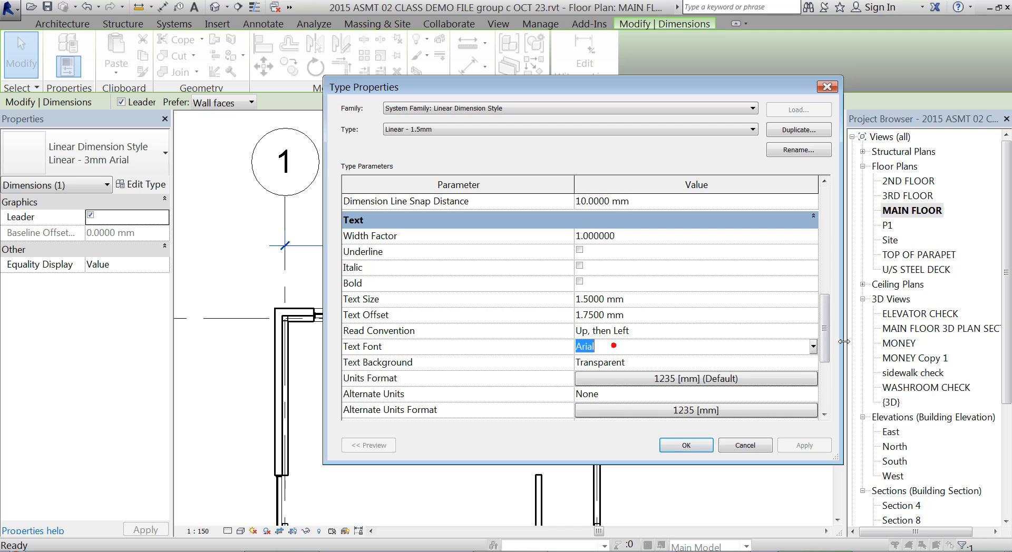
click(813, 347)
drag(809, 370, 812, 402)
click(812, 406)
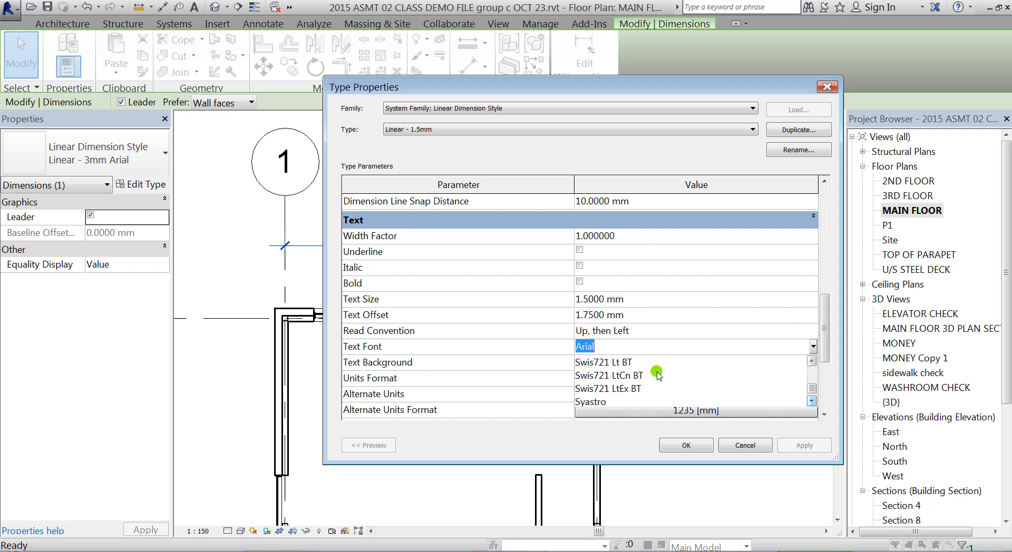
click(628, 375)
click(685, 446)
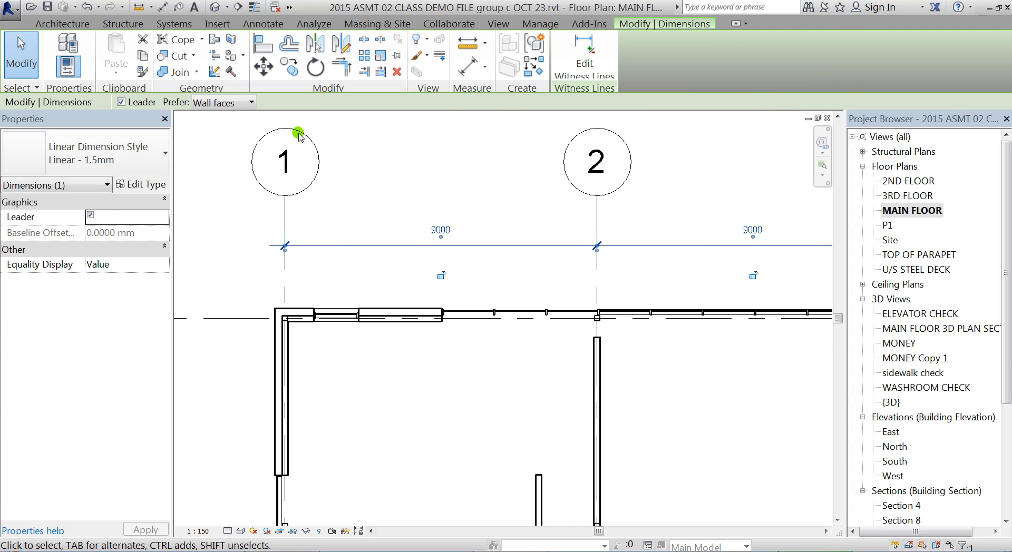
click(197, 198)
- Examine the restyled grid dimension string and the upper part of the main floor plan at different scales
scroll(408, 257, up, 1)
middle_drag(471, 253, 472, 298)
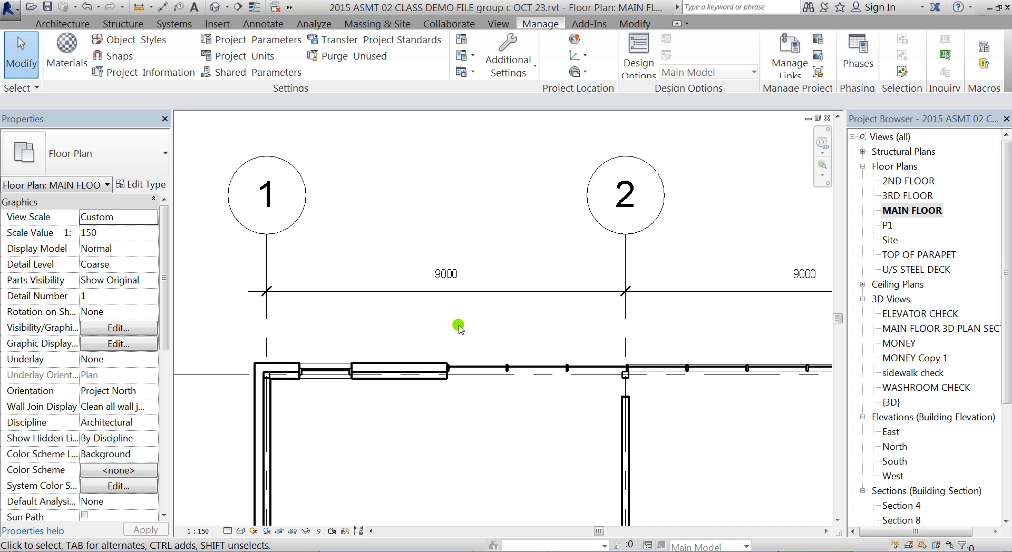
scroll(341, 196, down, 2)
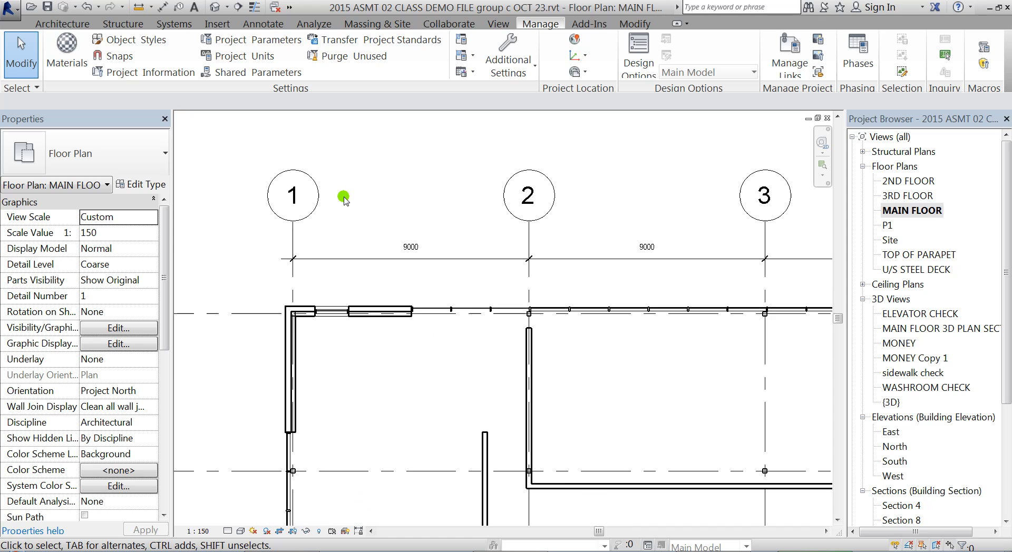
scroll(361, 249, up, 1)
scroll(365, 191, down, 2)
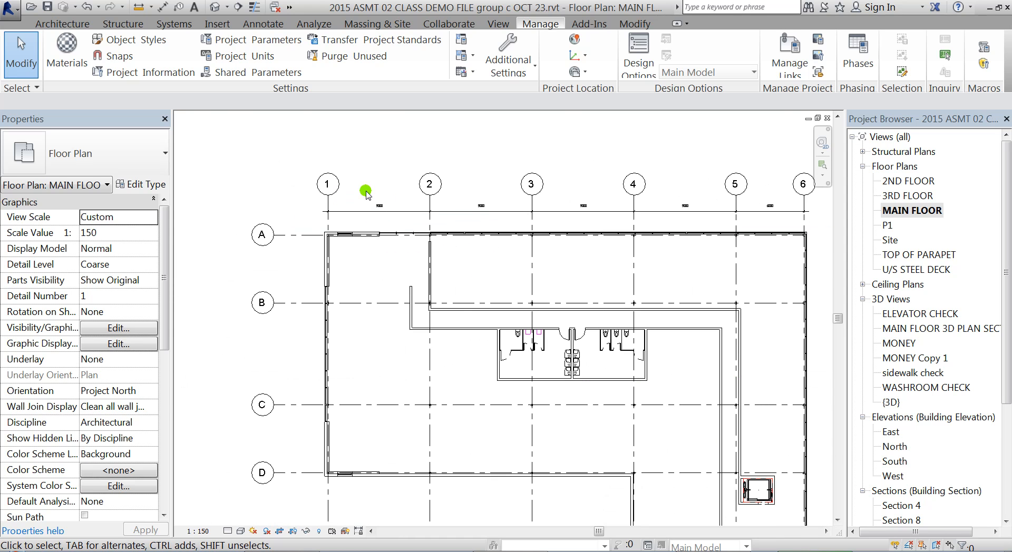
middle_drag(482, 268, 462, 260)
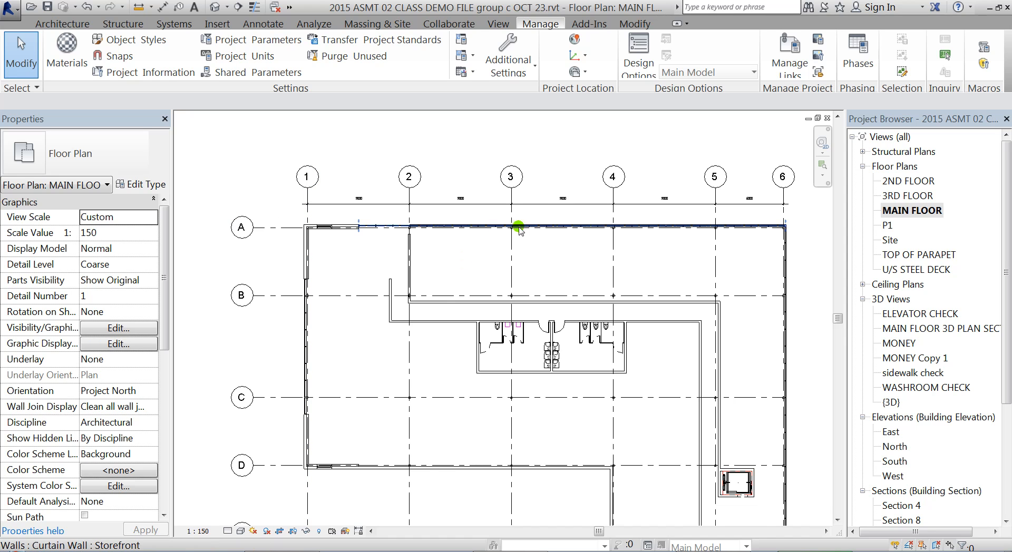
scroll(318, 222, up, 1)
middle_drag(442, 260, 434, 201)
middle_drag(274, 201, 300, 191)
middle_drag(410, 210, 375, 251)
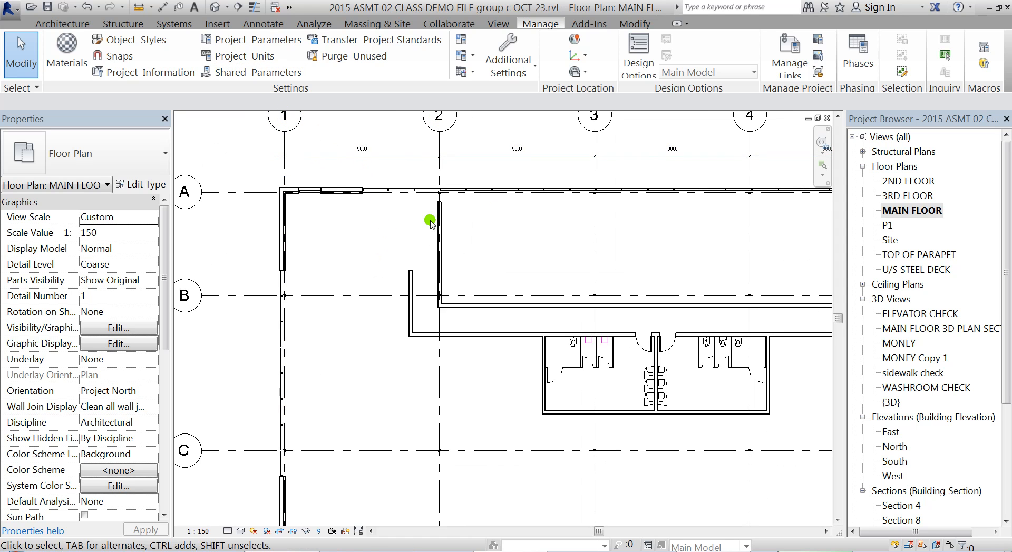
- Start a text note for the washrooms and duplicate the 2.5mm Arial text type as 3 mm SWIS
middle_drag(540, 255, 442, 252)
scroll(576, 402, up, 1)
scroll(585, 401, up, 3)
middle_drag(615, 397, 559, 370)
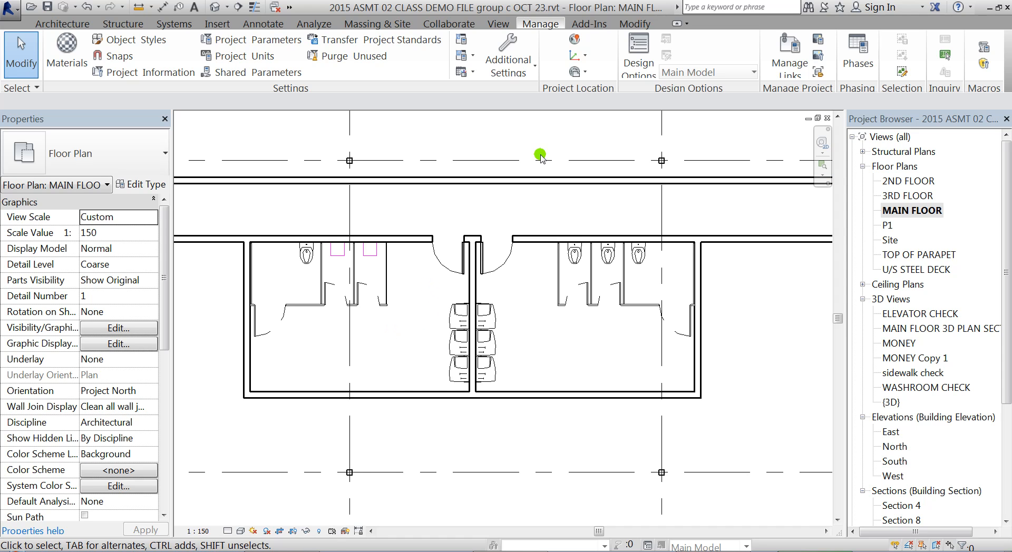
click(260, 25)
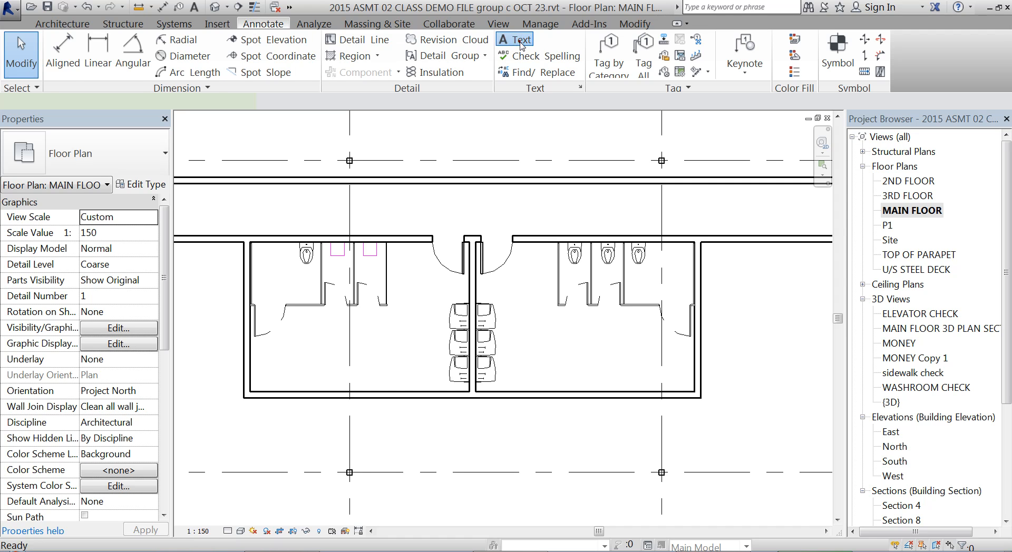
click(519, 42)
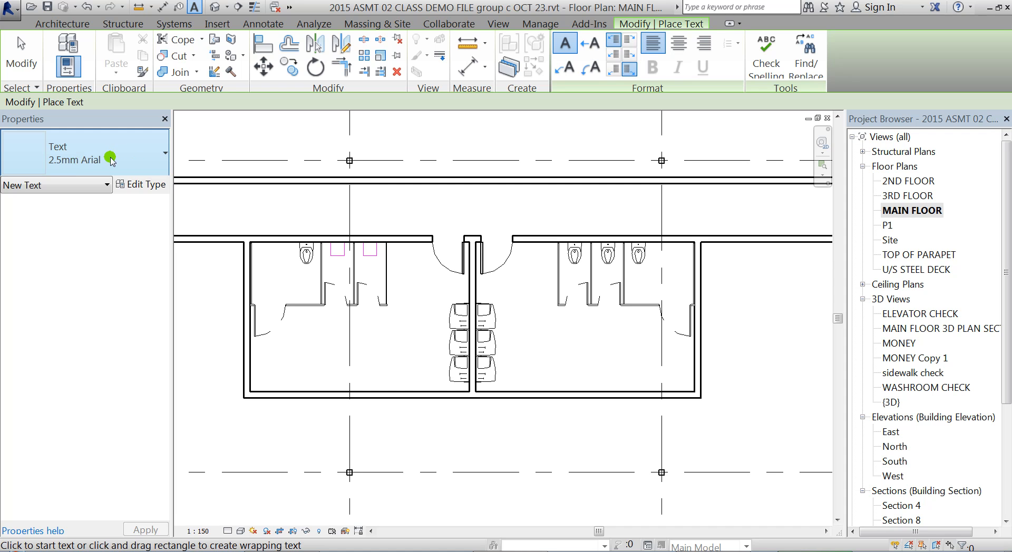
click(136, 184)
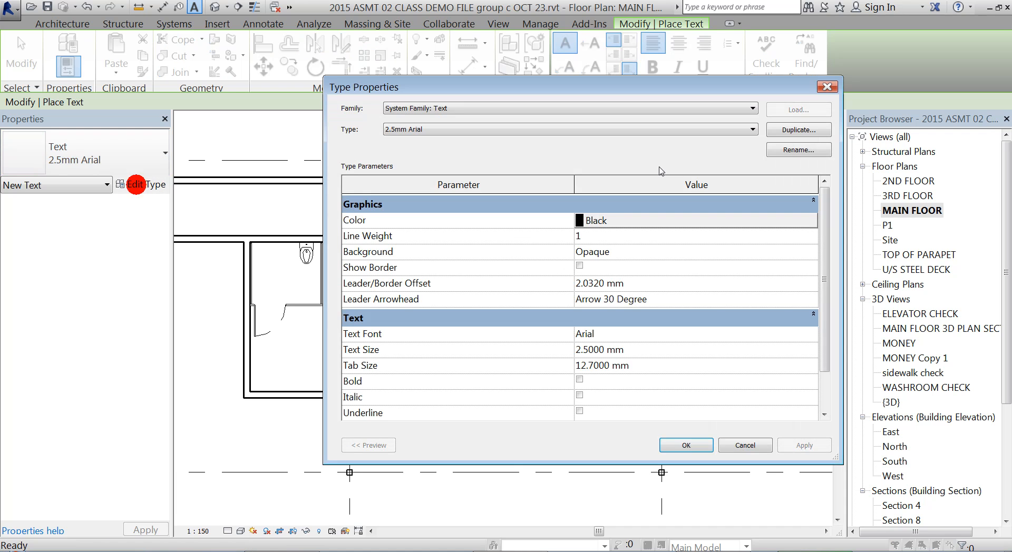
click(800, 129)
text(3)
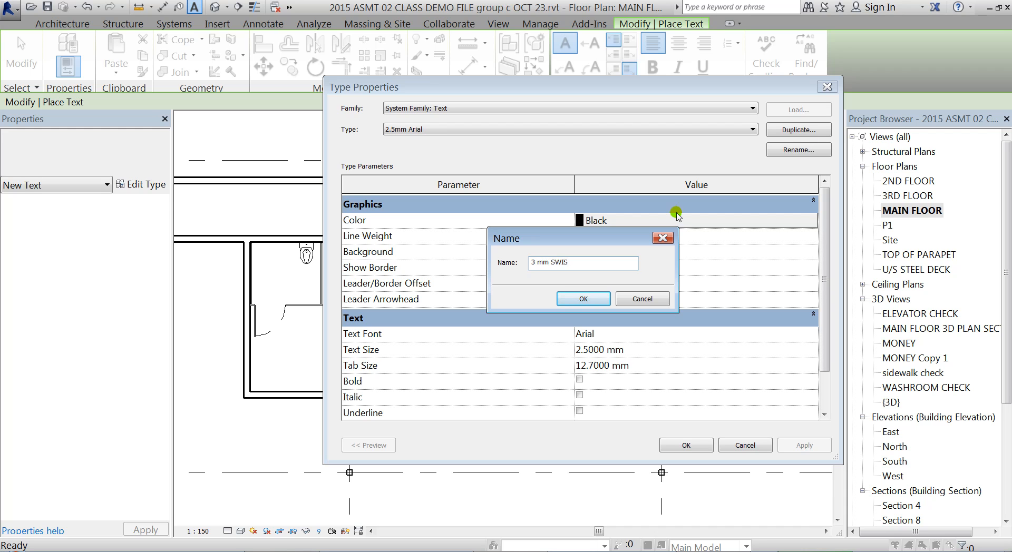
click(584, 297)
- Set the 3 mm SWIS text type's size to 3 mm and its font to Swis721 LtCn BT
click(639, 350)
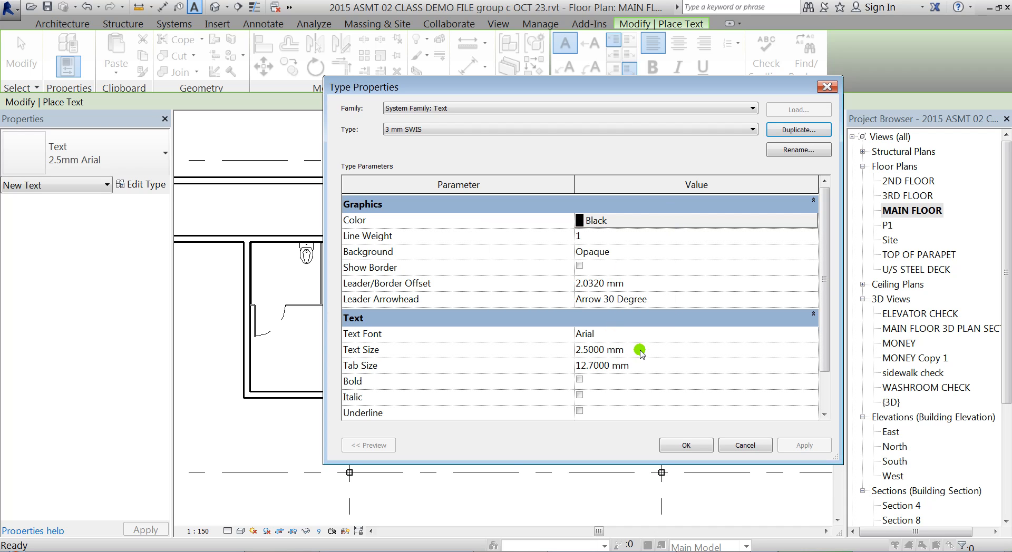
text(3)
key(Return)
click(632, 336)
click(814, 333)
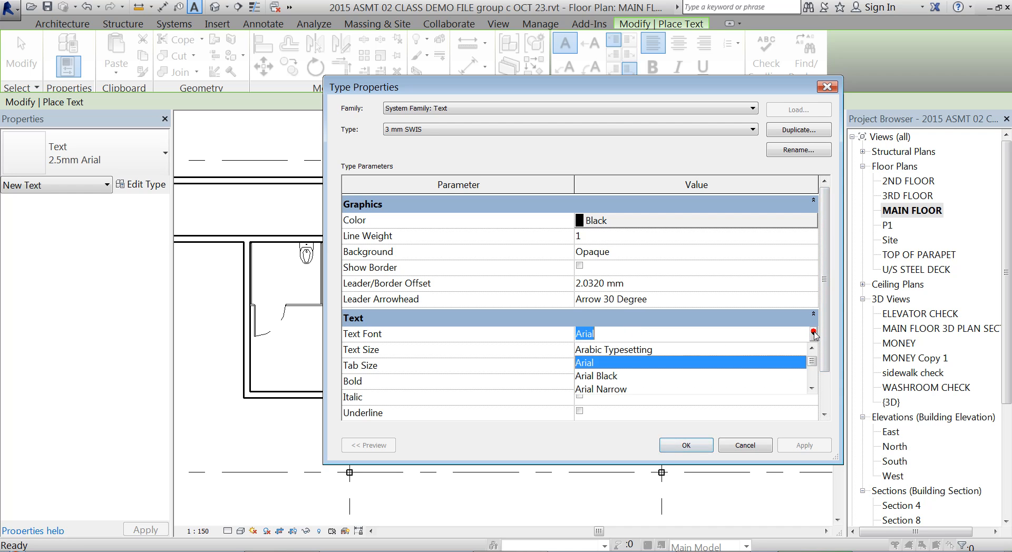
drag(803, 364, 812, 381)
click(812, 349)
click(620, 382)
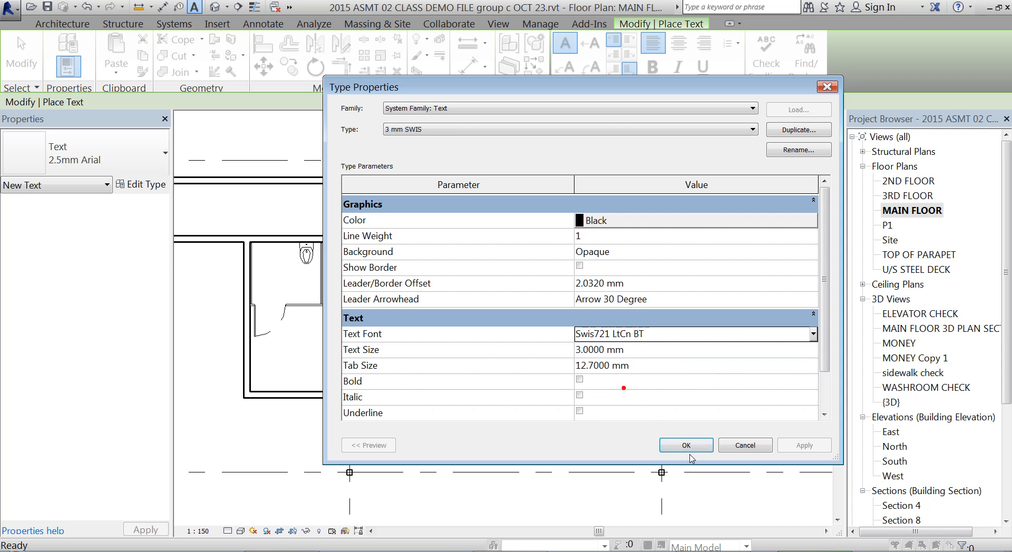
click(688, 445)
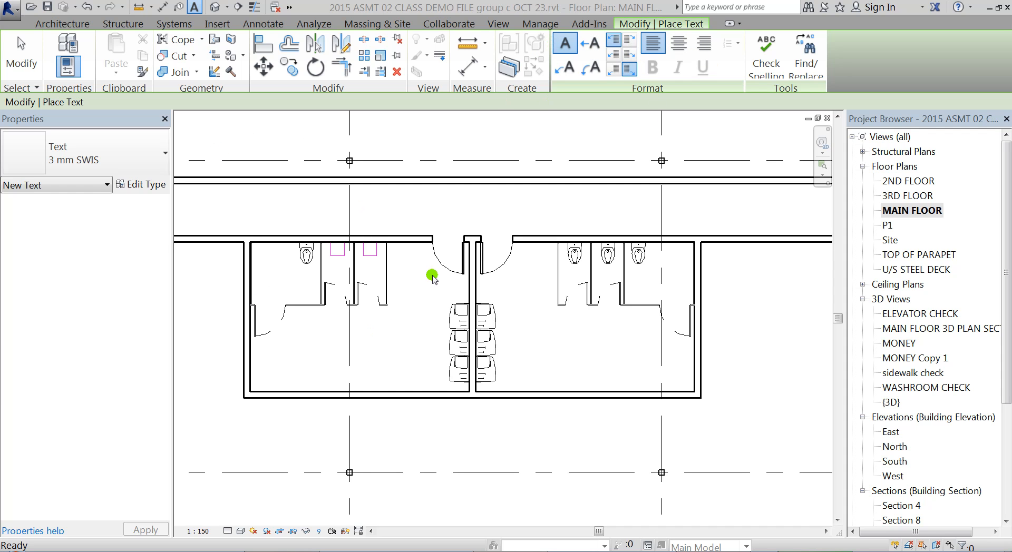
- Place the text note MALE W/C below the stalls of the left washroom and shift it slightly down and right
drag(298, 336, 438, 379)
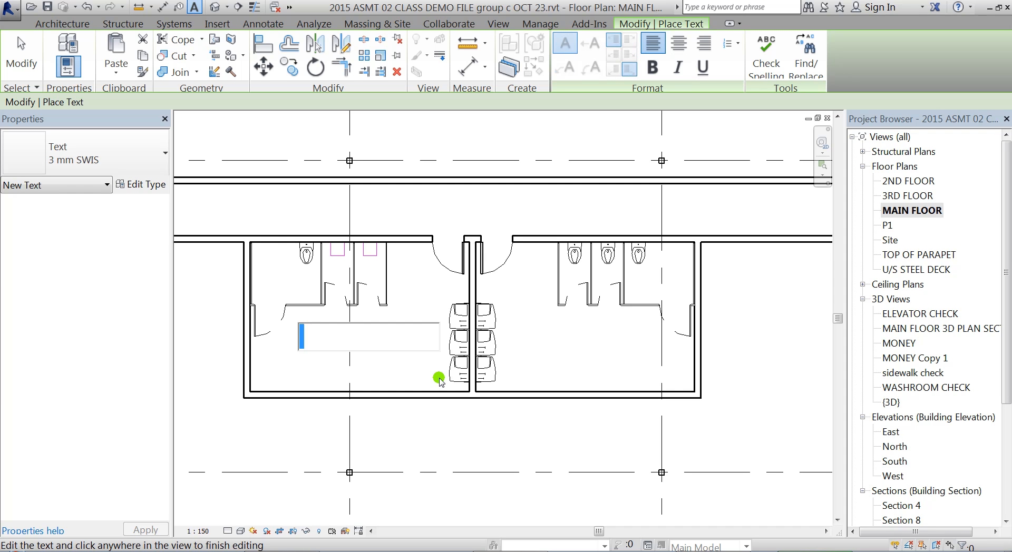
text(MALE W/C)
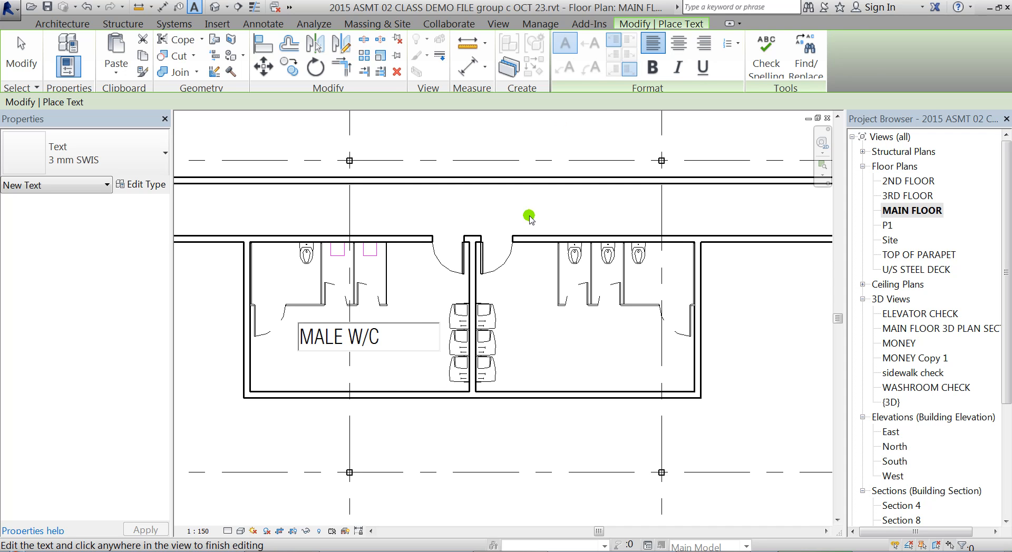
click(21, 53)
middle_drag(367, 352, 348, 324)
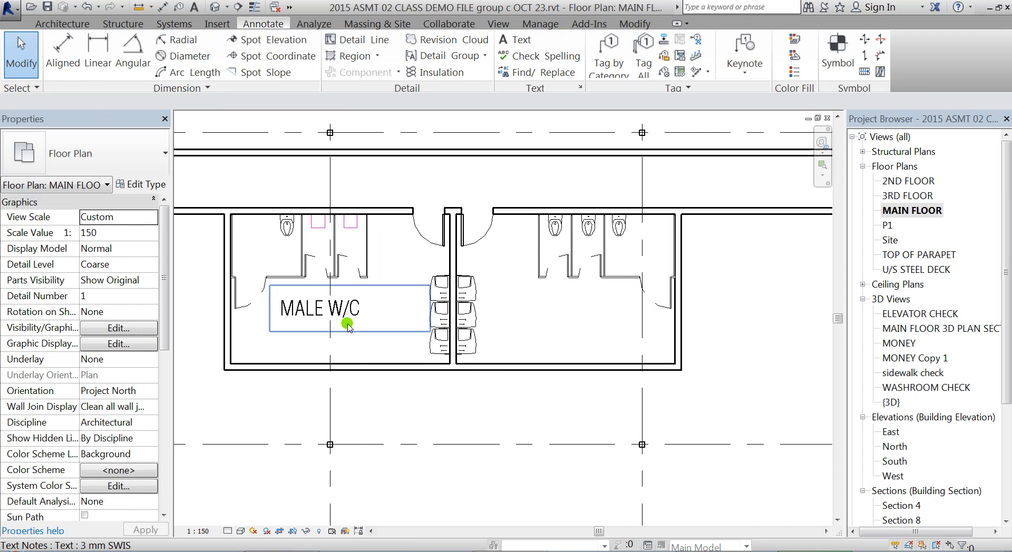
click(347, 317)
drag(268, 285, 282, 301)
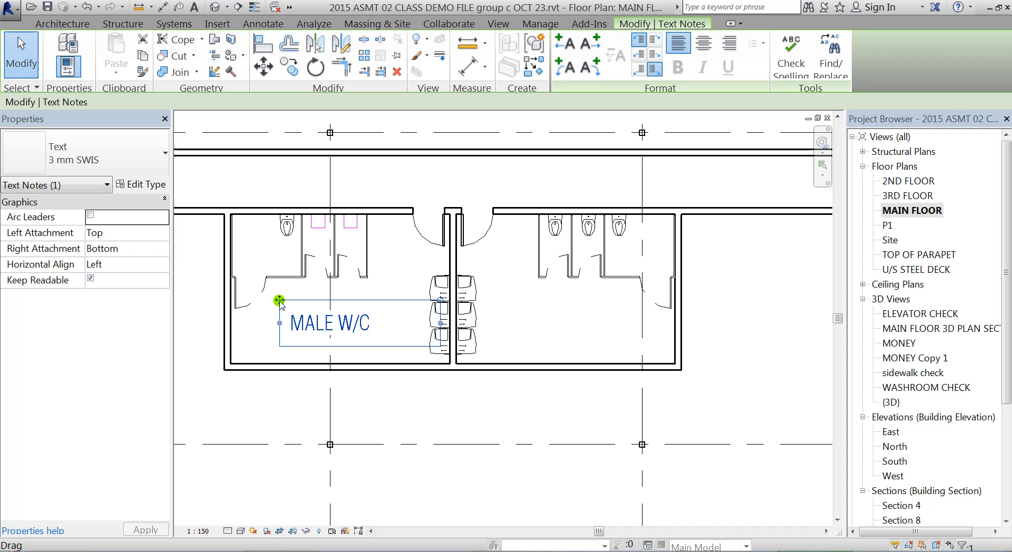
- Copy the MALE W/C note about 6700 mm horizontally into the right washroom
click(288, 67)
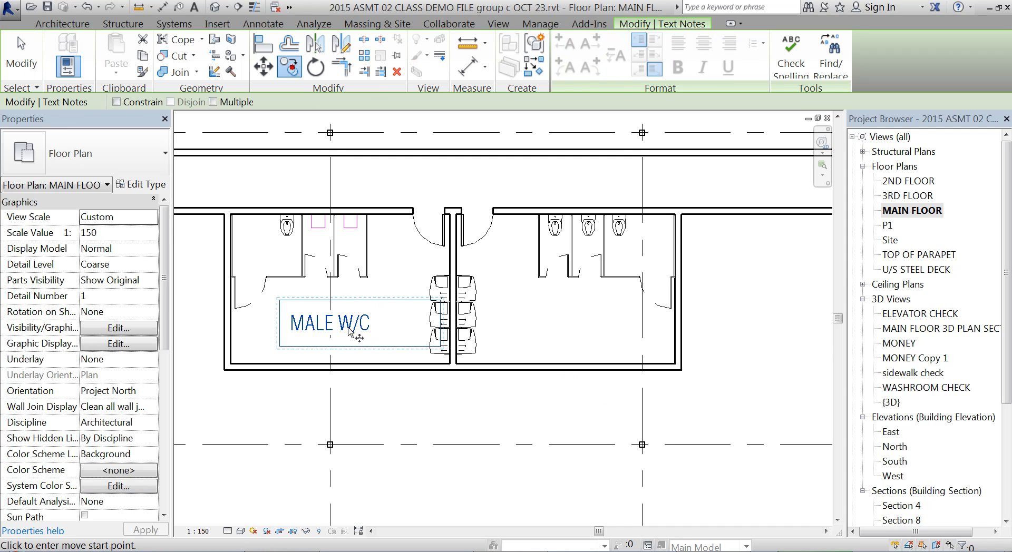
click(279, 313)
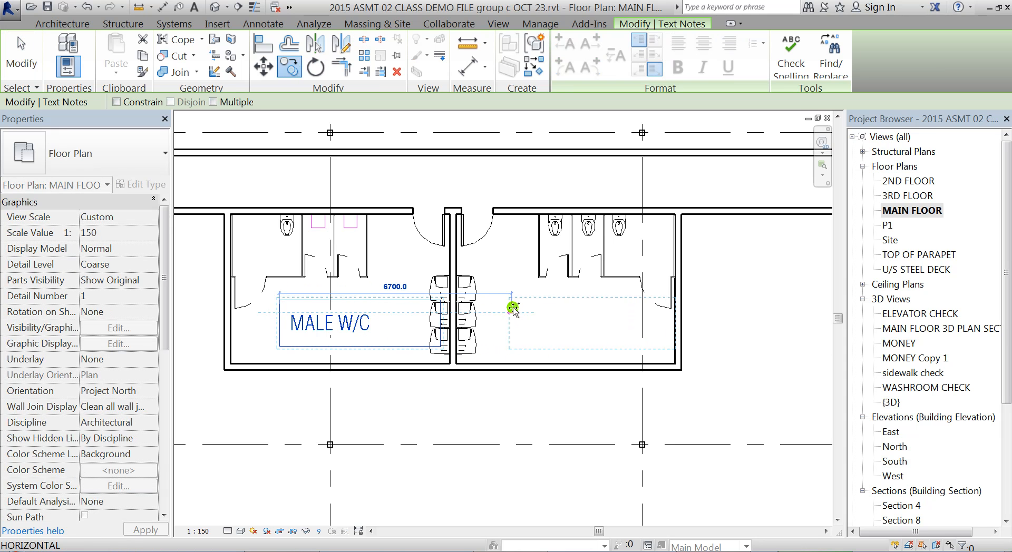
click(513, 308)
double_click(544, 328)
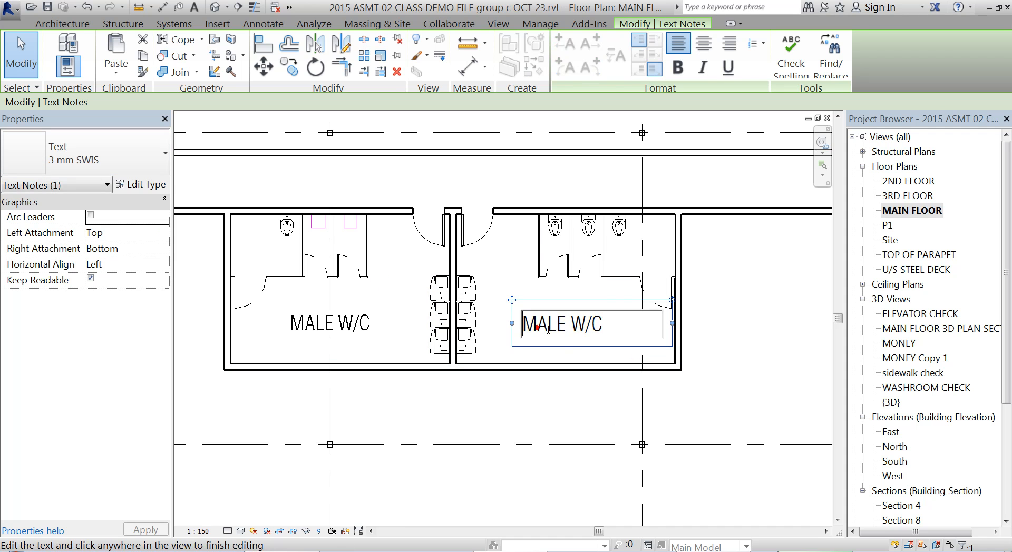
click(531, 404)
click(529, 402)
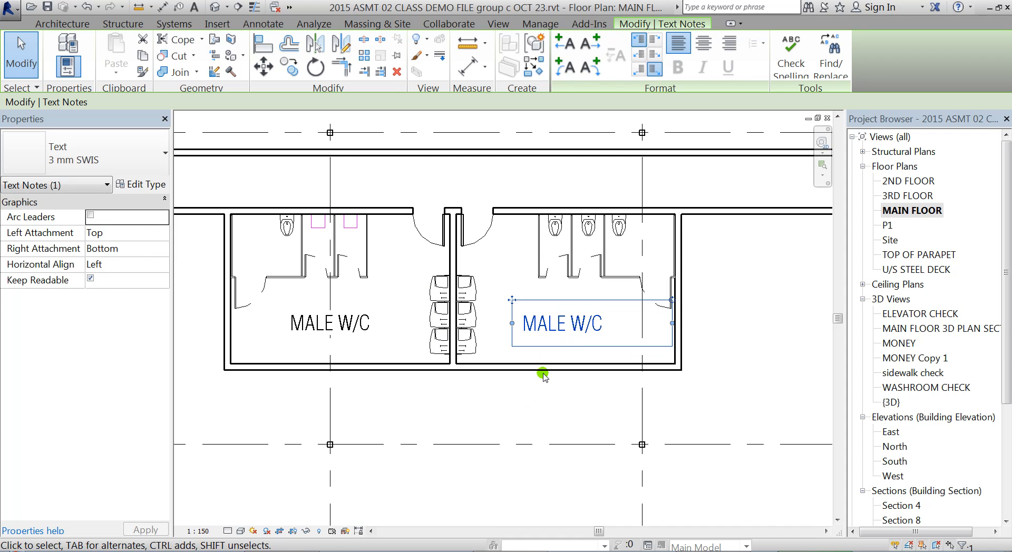
- Change the copied note in the right washroom to read FEMALE W/C
click(543, 329)
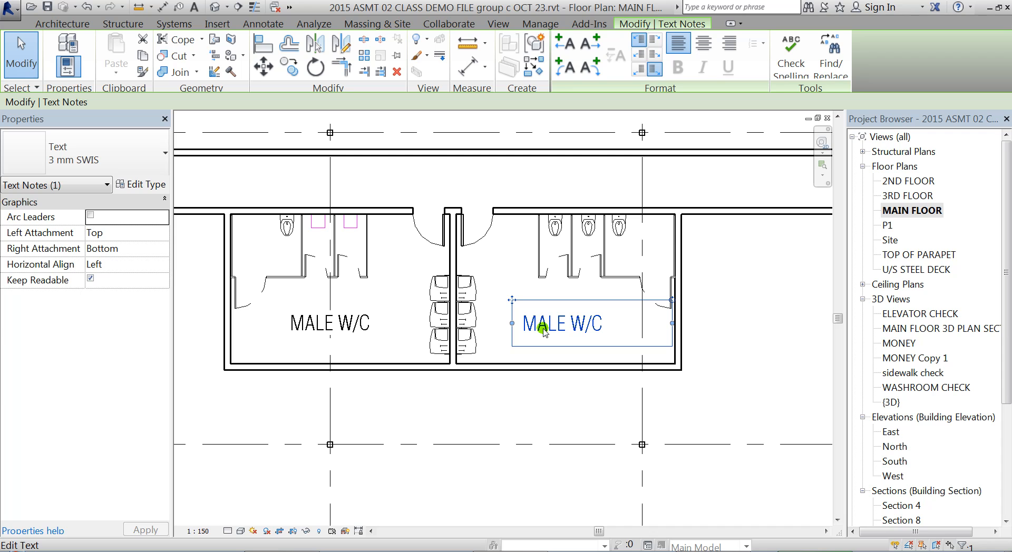
click(543, 327)
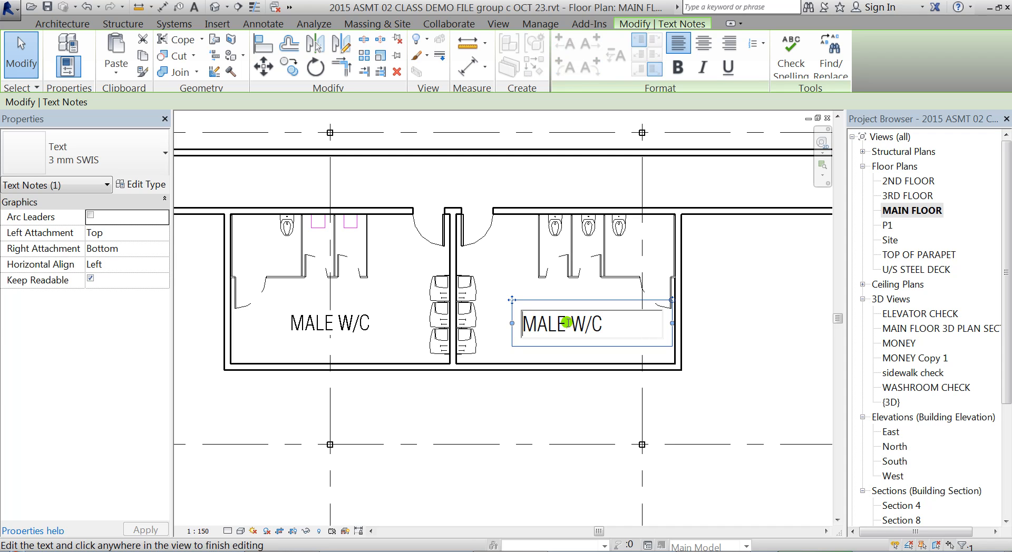
key(BackSpace)
key(BackSpace)
key(BackSpace)
key(BackSpace)
text(FEM)
text(AIL)
key(BackSpace)
key(BackSpace)
text(LE)
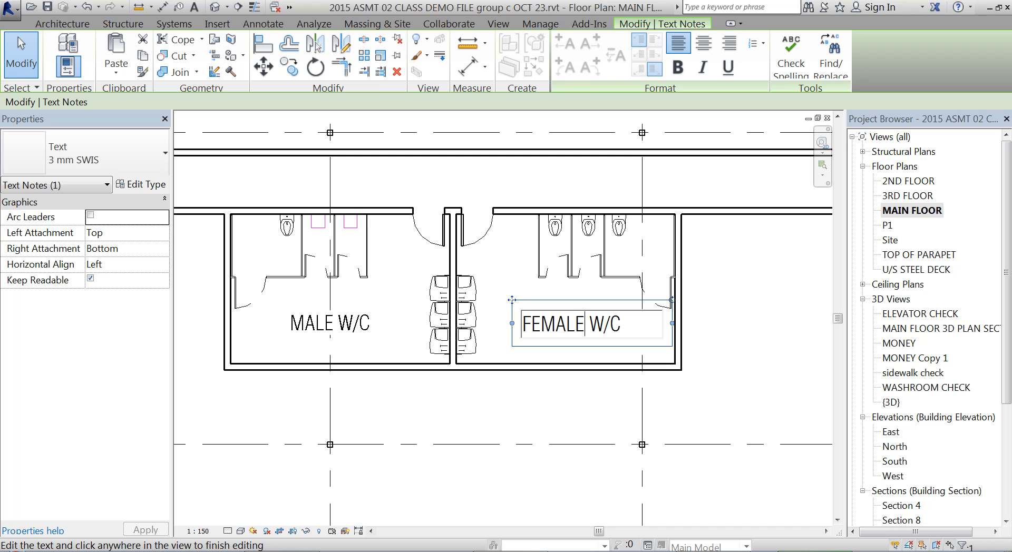
click(496, 402)
scroll(513, 294, down, 3)
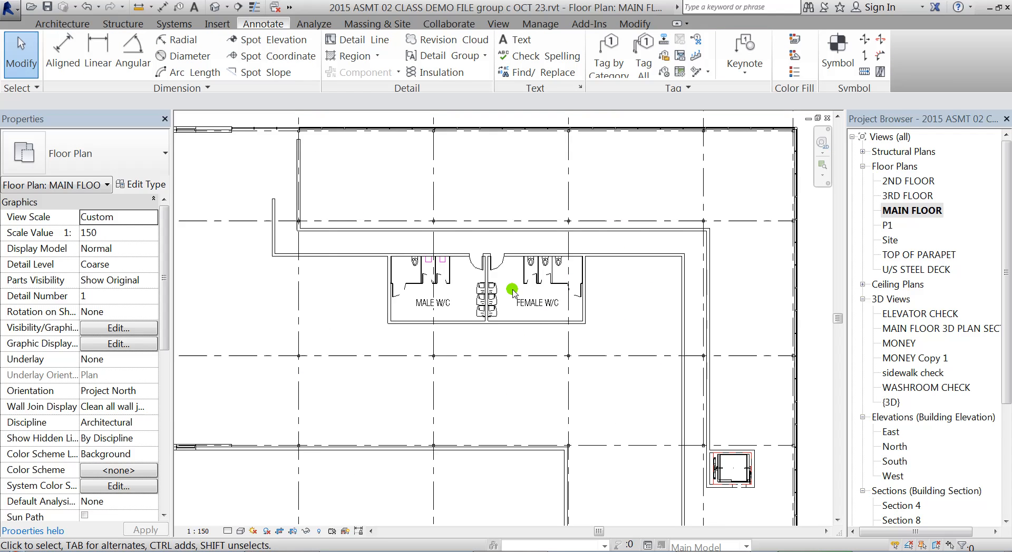